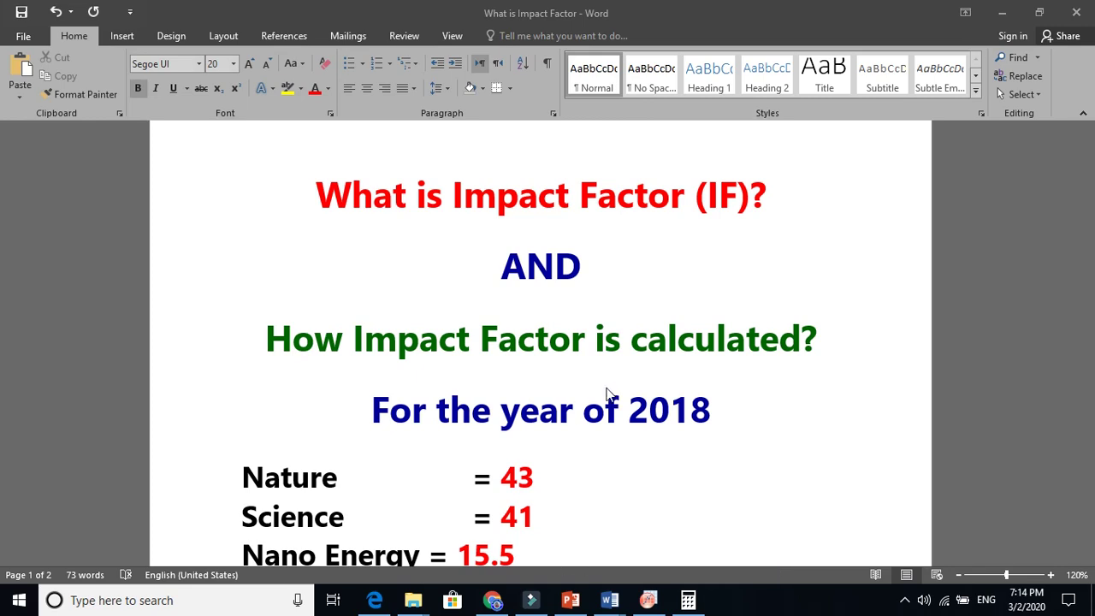
Bring the journal list into view and point out Nature with its impact factor of 43.
click(813, 485)
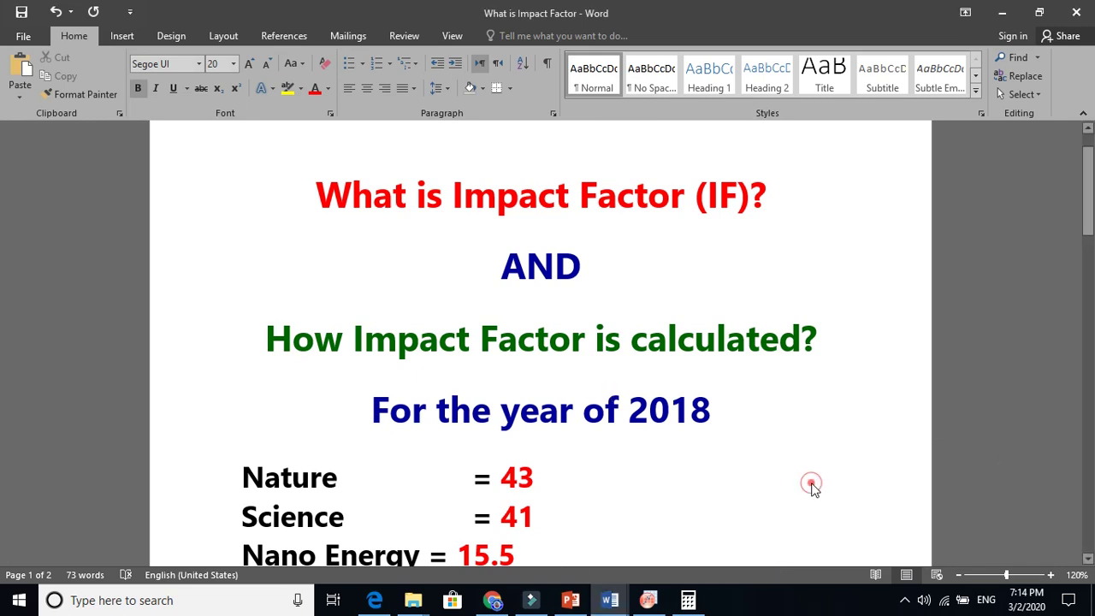
click(1087, 557)
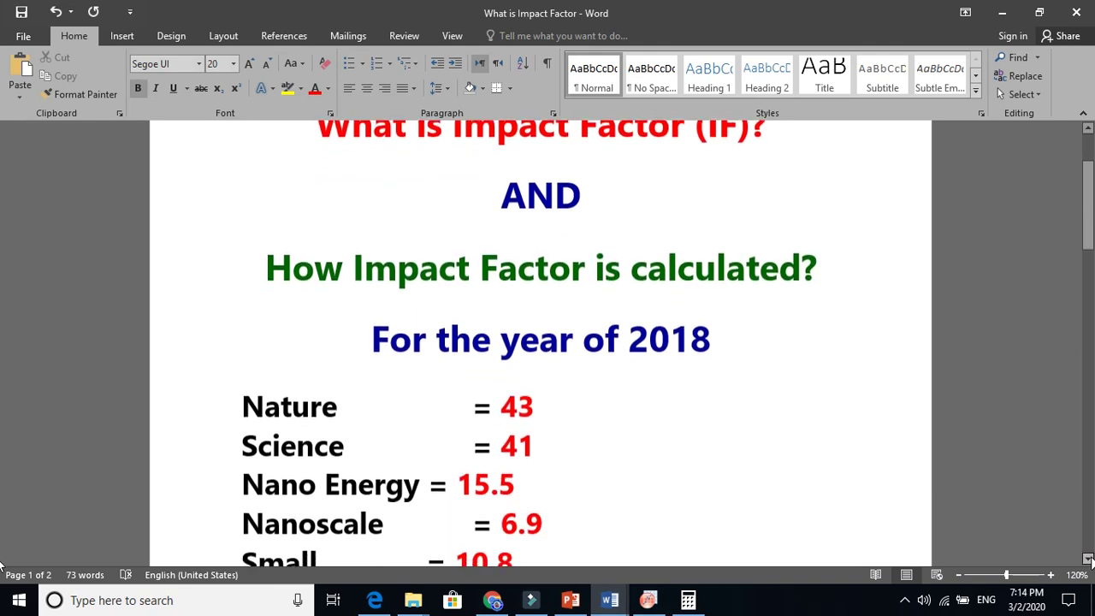
click(278, 340)
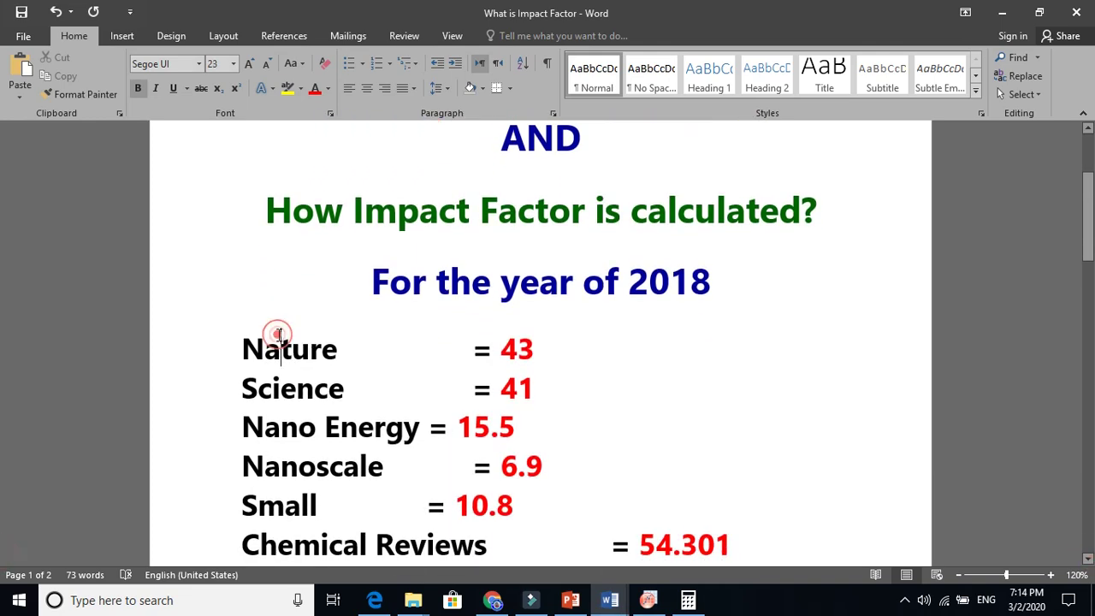
click(291, 348)
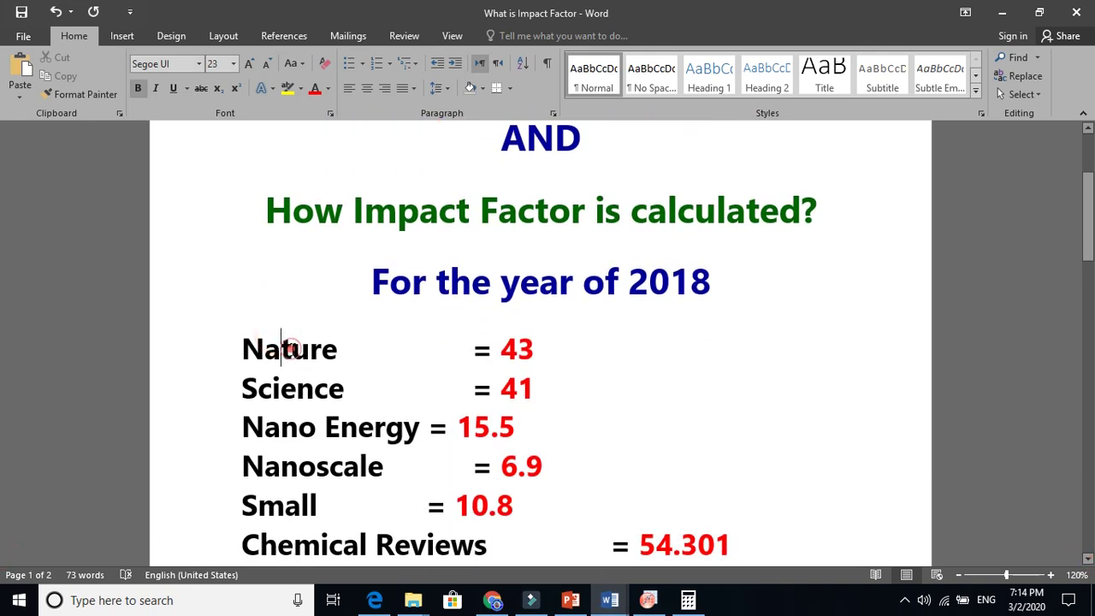
click(352, 346)
click(423, 350)
click(326, 348)
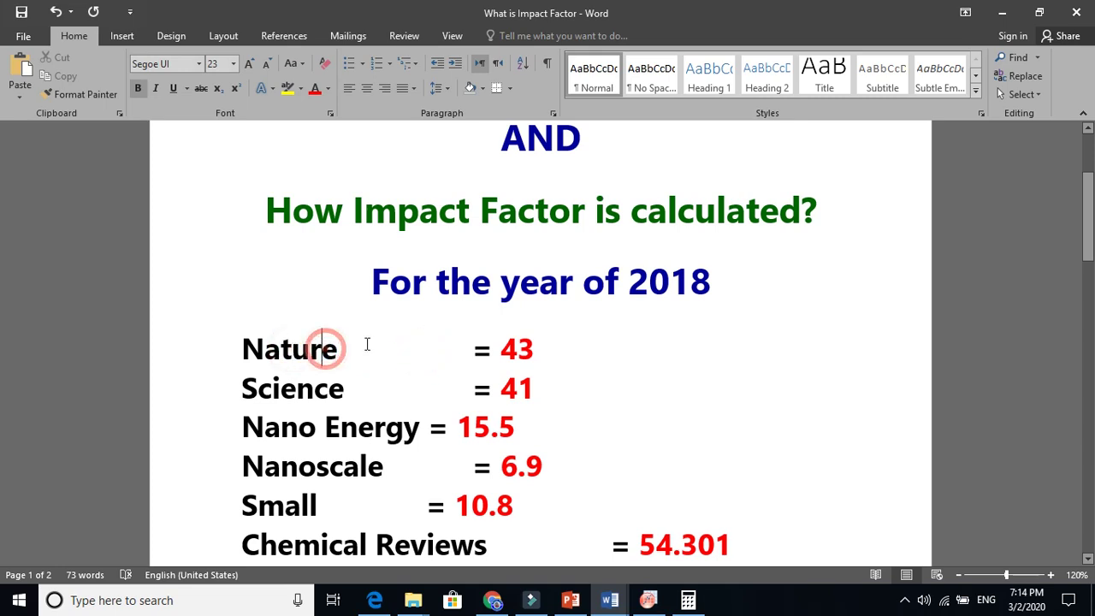
click(393, 343)
click(436, 344)
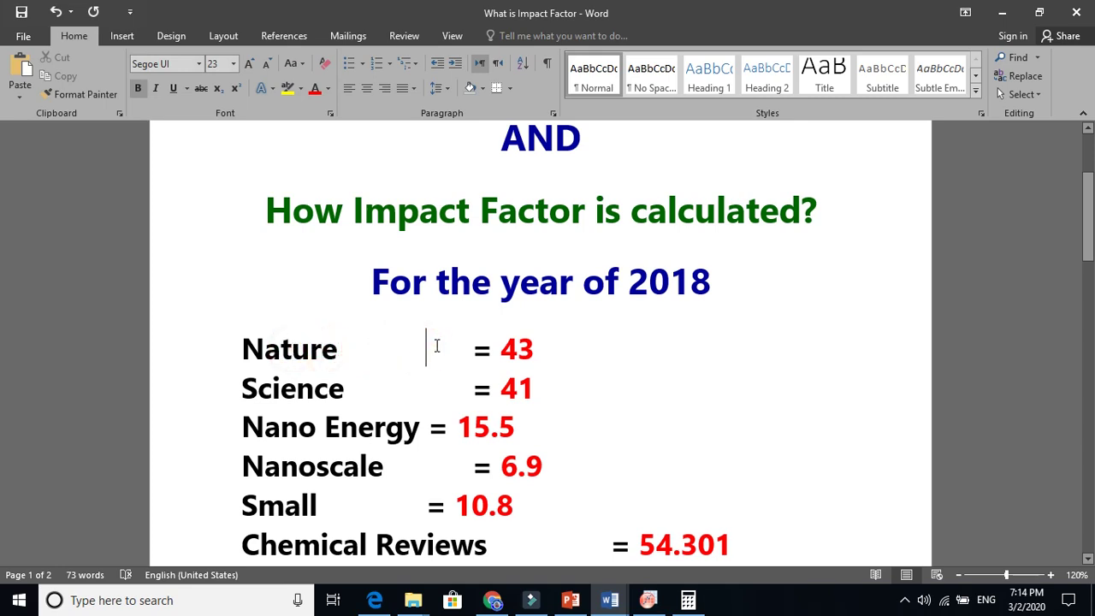
double_click(521, 346)
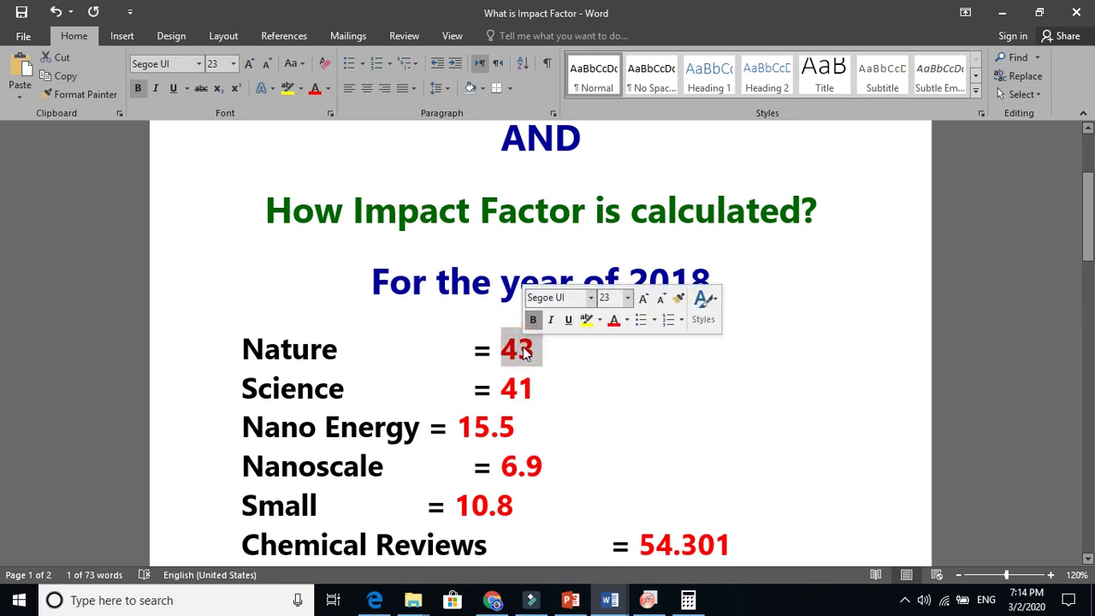
Point out Science (41), Nano Energy (15.5), Nanoscale and Small (10.8) in the list.
click(297, 388)
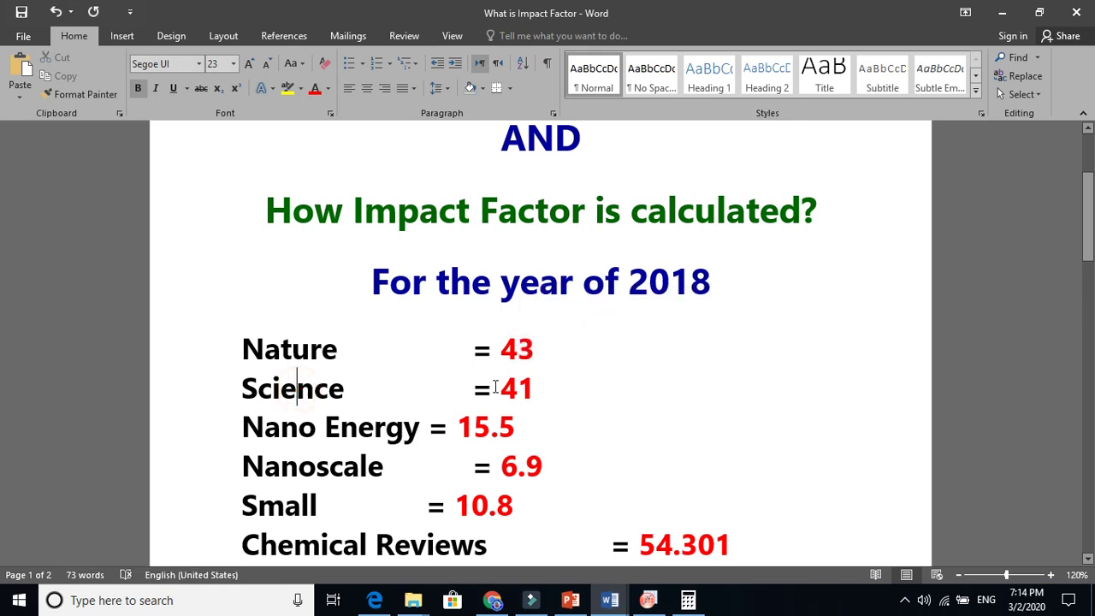
click(520, 387)
click(391, 425)
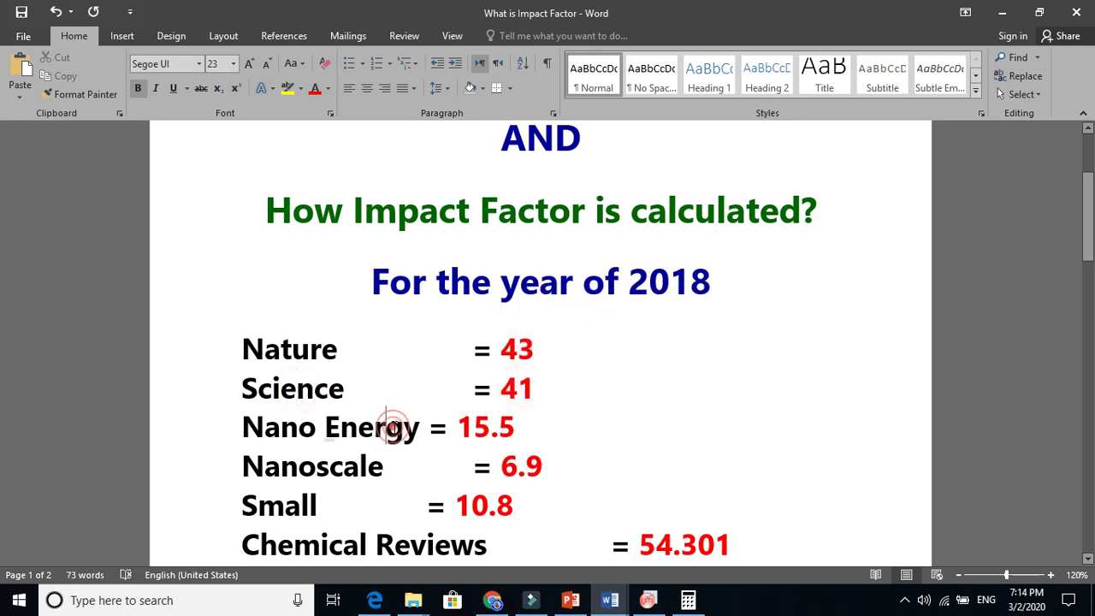
click(496, 425)
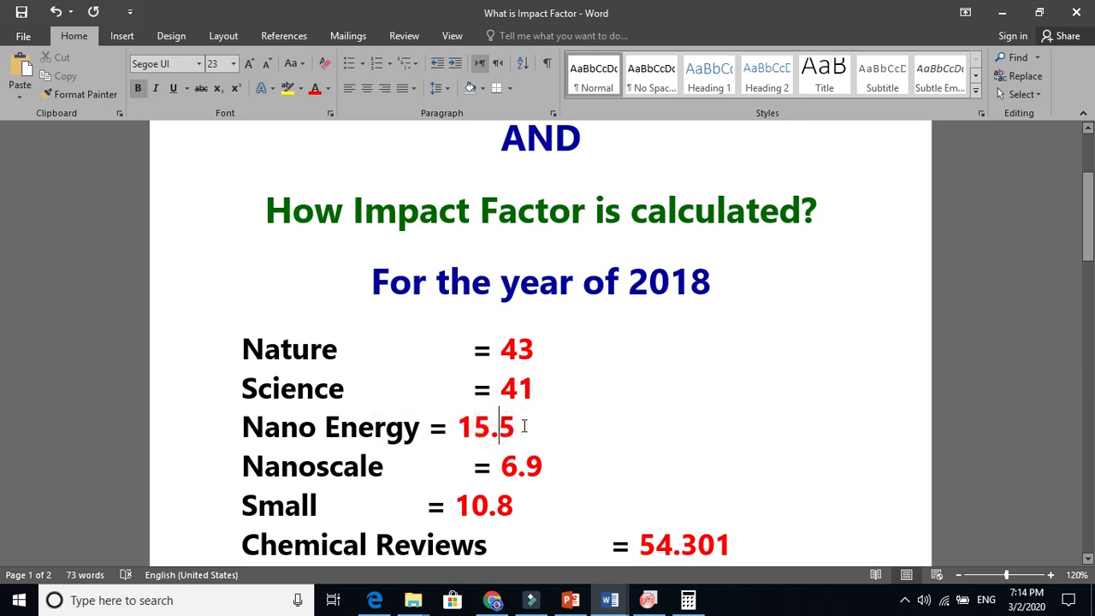
click(416, 449)
double_click(305, 506)
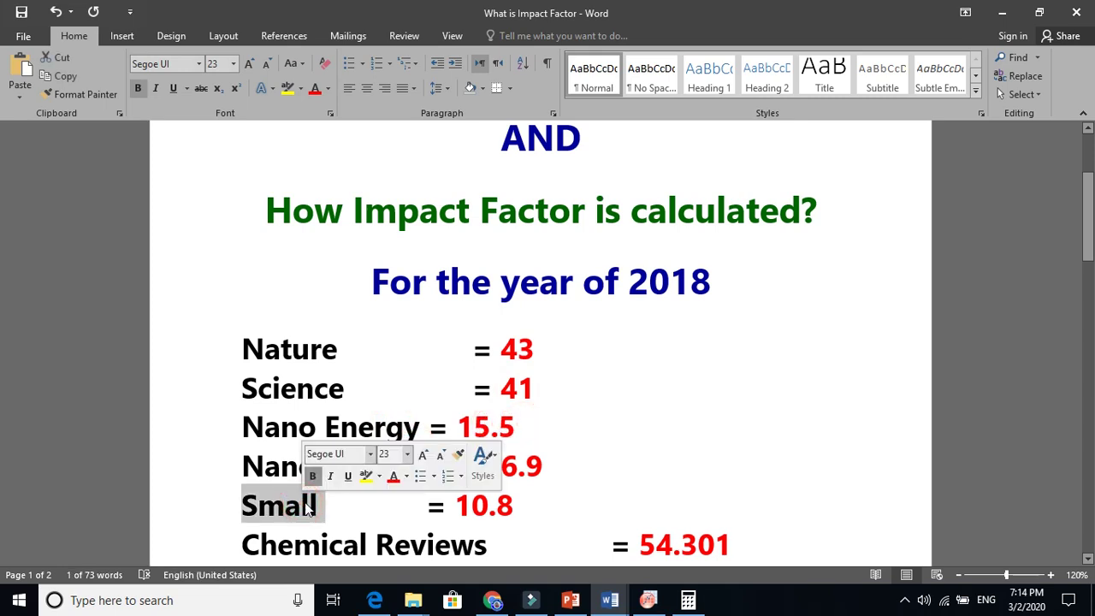
click(452, 509)
click(317, 507)
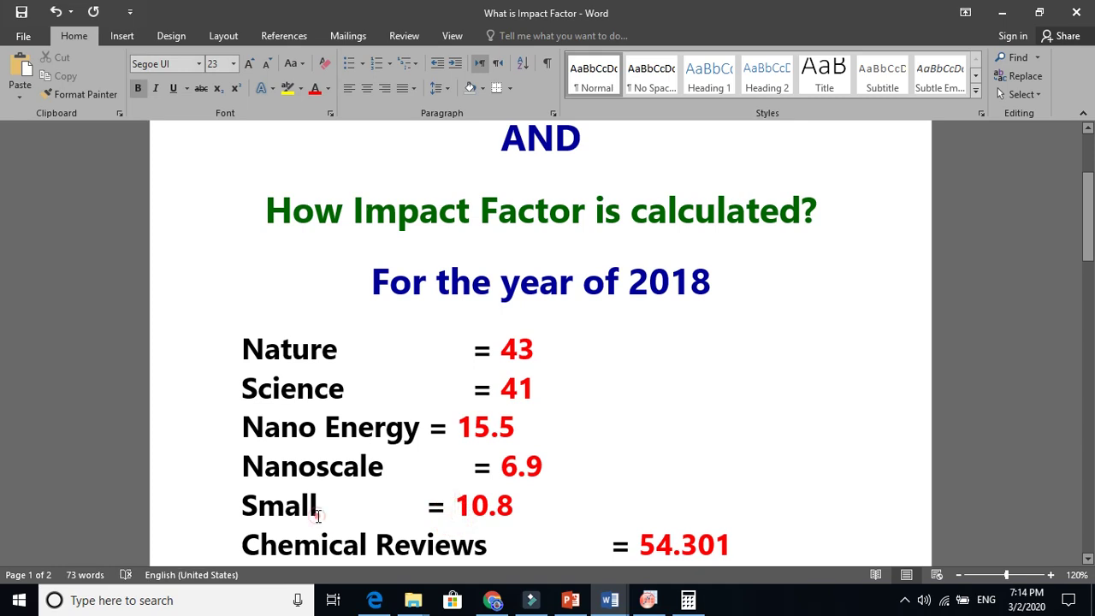
click(497, 506)
Shorten 'Chemical Reviews' to 'Chem Reviews' and point out its value of 54.301.
scroll(2, 565, down, 1)
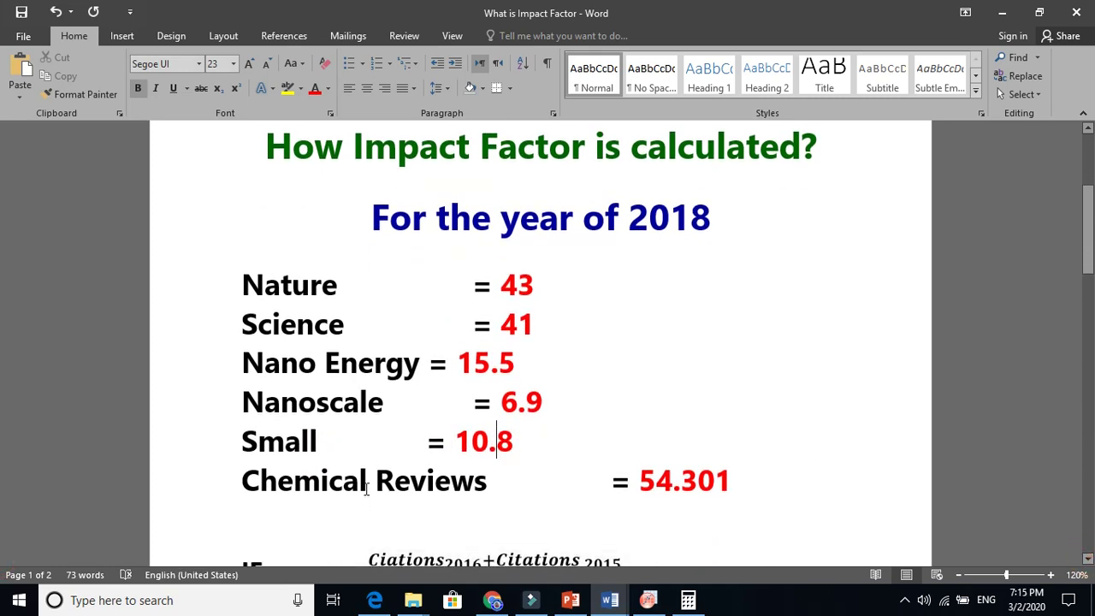
click(367, 484)
key(BackSpace)
key(BackSpace)
key(BackSpace)
key(BackSpace)
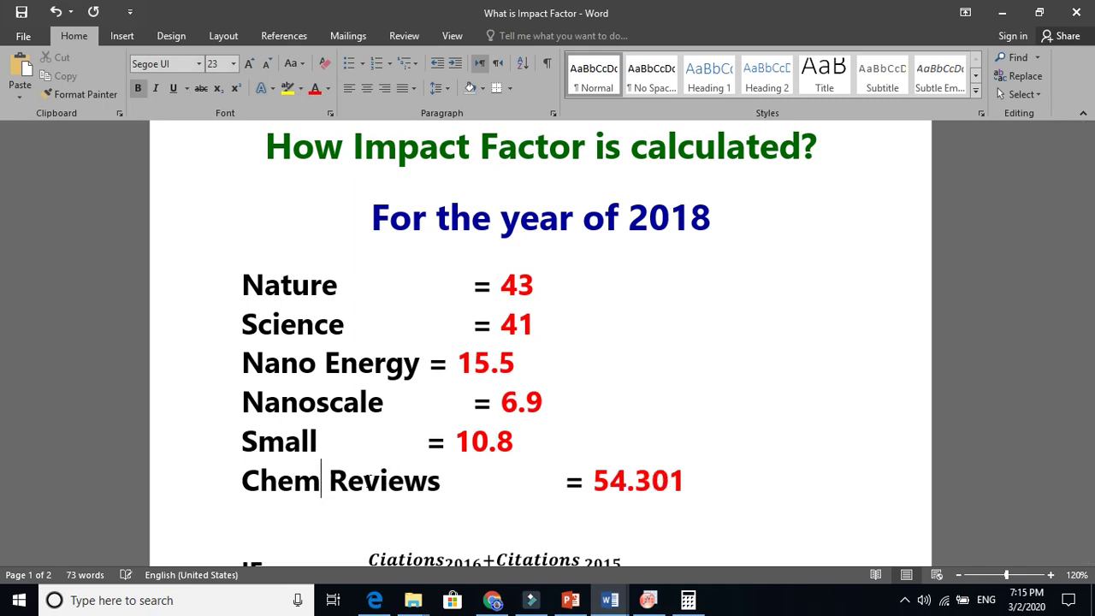
click(448, 483)
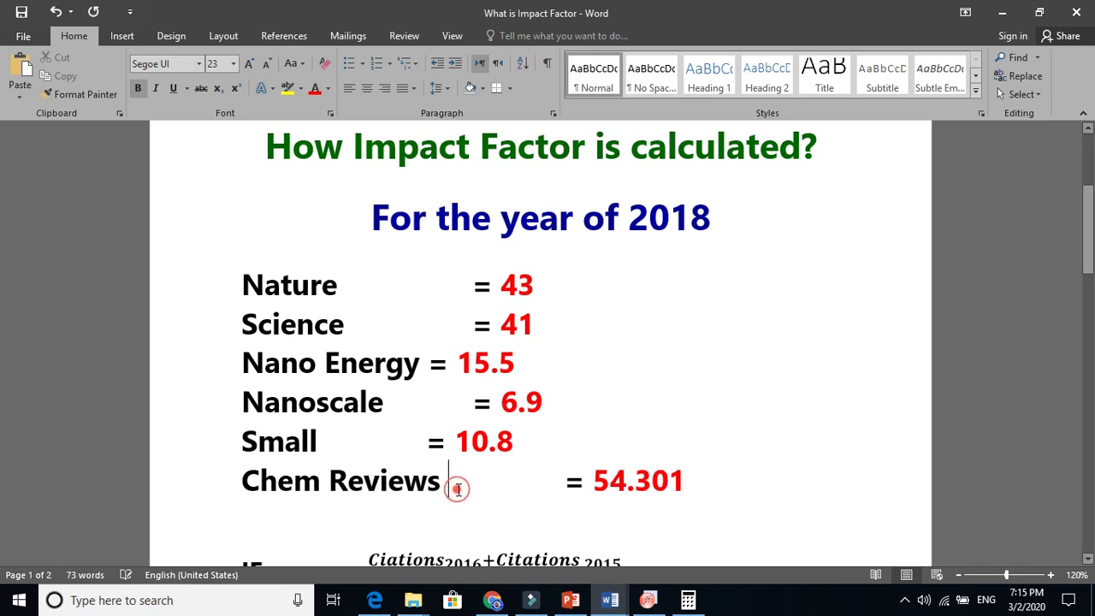
click(627, 488)
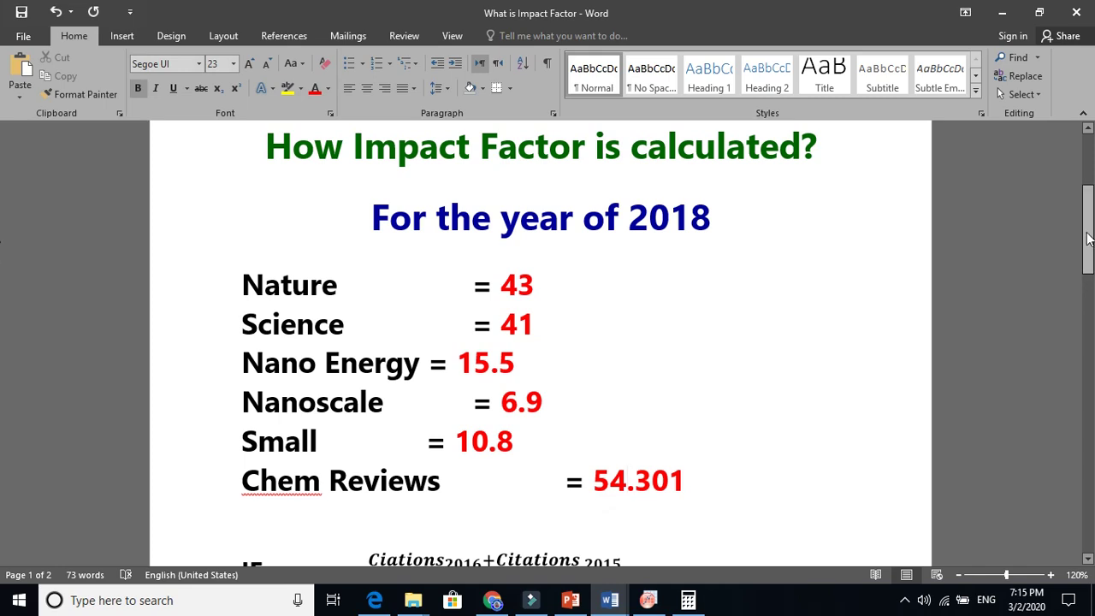
Scroll to show the full 2018 impact factor formula, re-marking Nature's value of 43.
mouse_move(1086, 238)
mouse_down()
mouse_move(2, 186)
mouse_move(1, 202)
mouse_move(1089, 254)
mouse_move(1086, 238)
mouse_up()
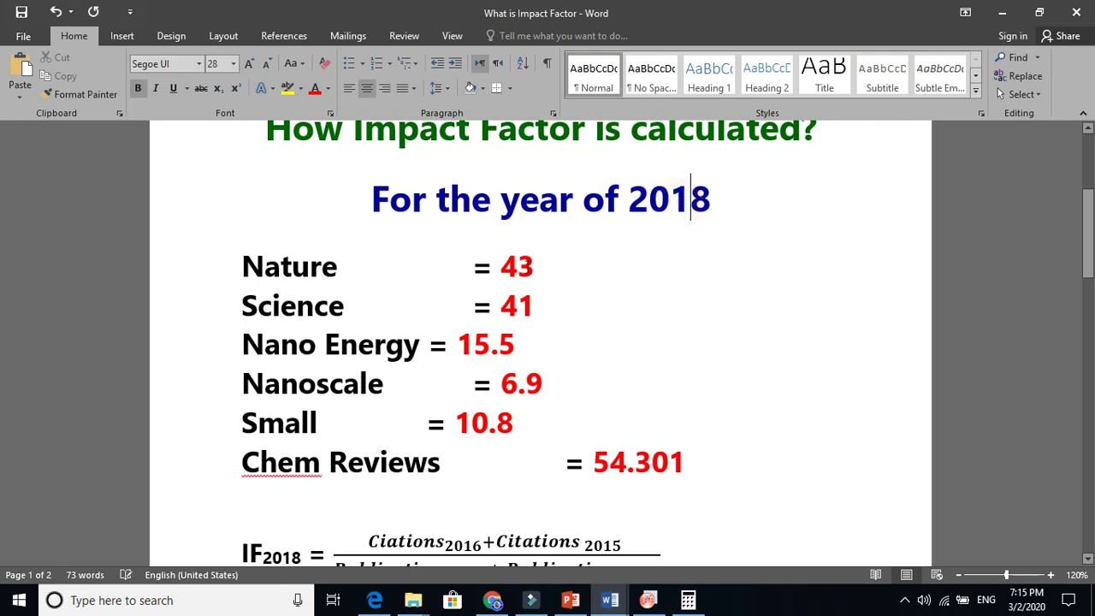
double_click(519, 269)
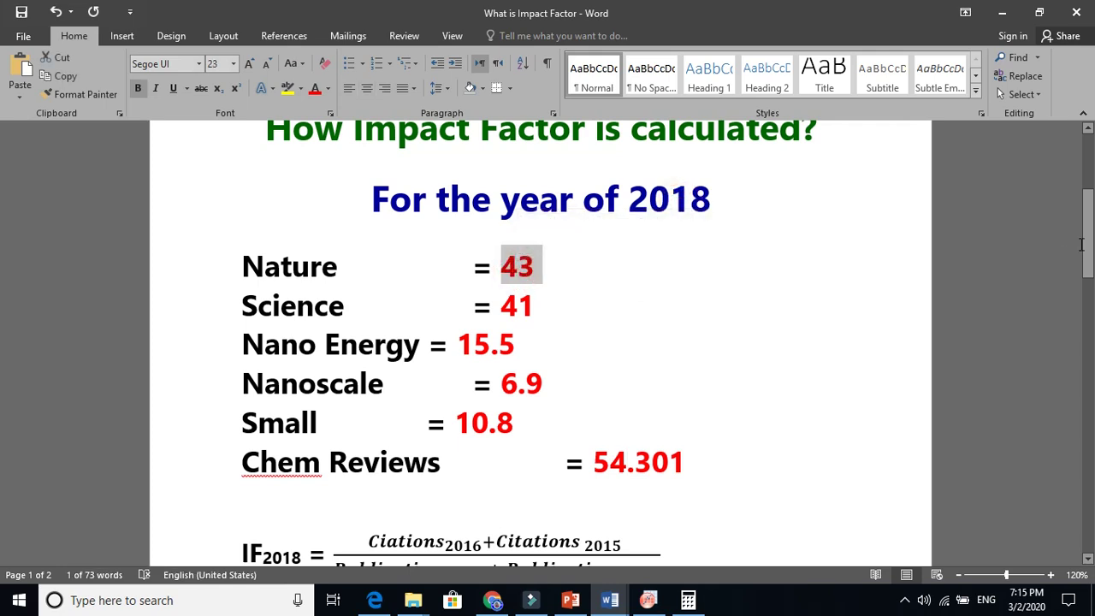
drag(1089, 238, 1088, 268)
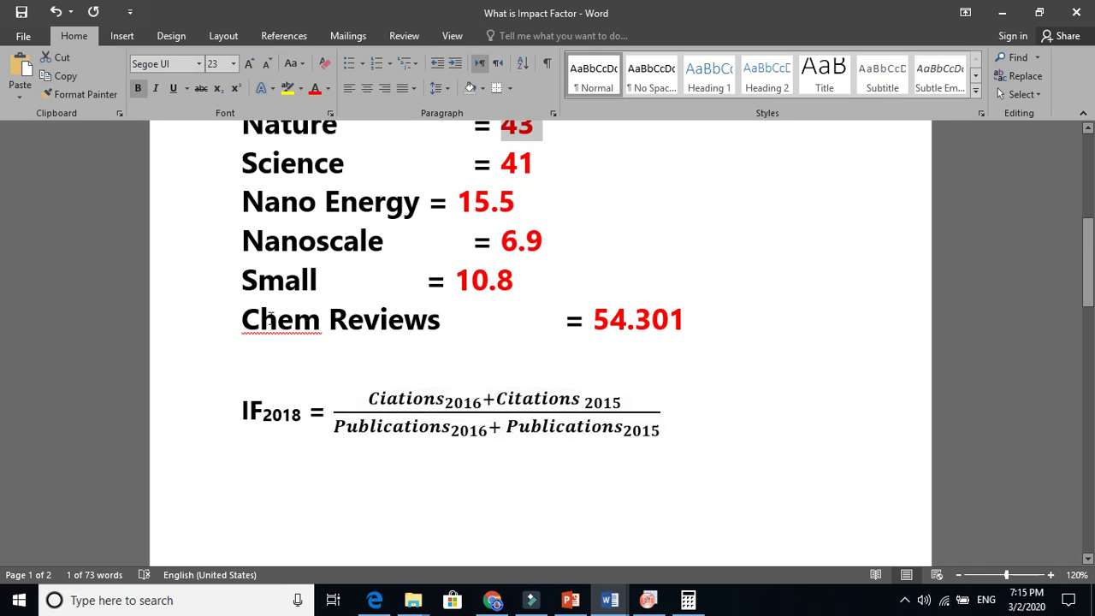
Apply yellow highlight to the Chem Reviews = 54.301 line and zoom the page to 140%.
mouse_move(237, 317)
mouse_down()
mouse_move(340, 341)
mouse_move(667, 321)
mouse_up()
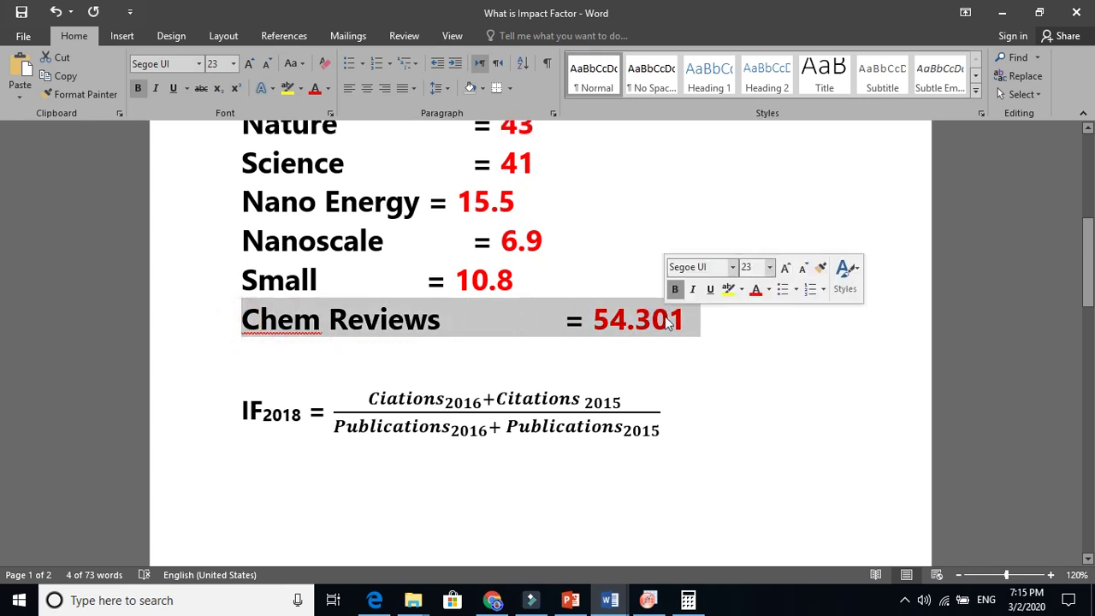
click(288, 88)
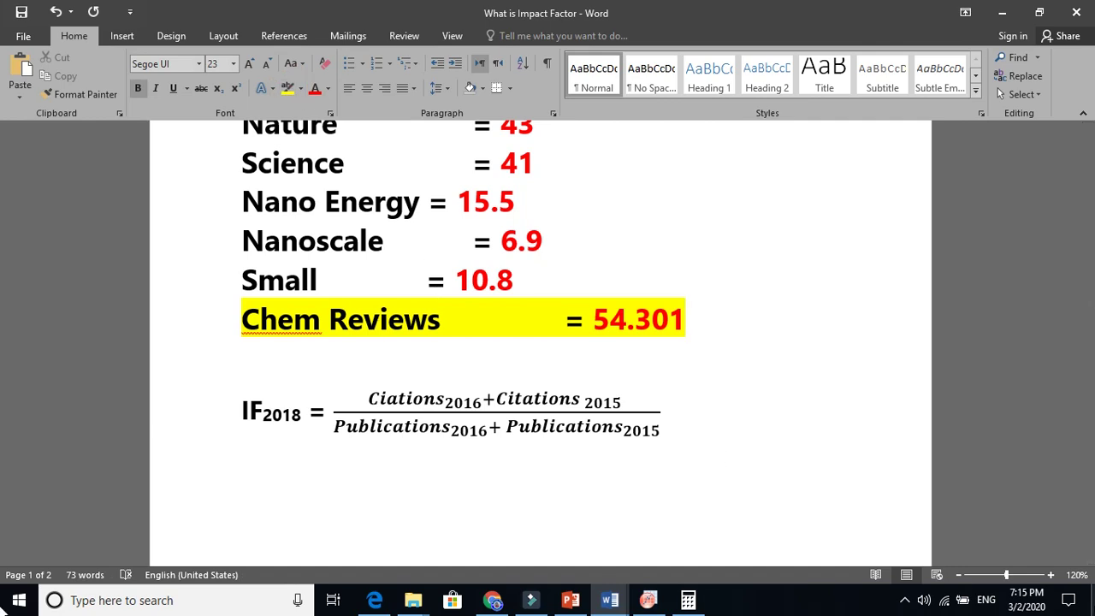
click(1050, 575)
click(1051, 575)
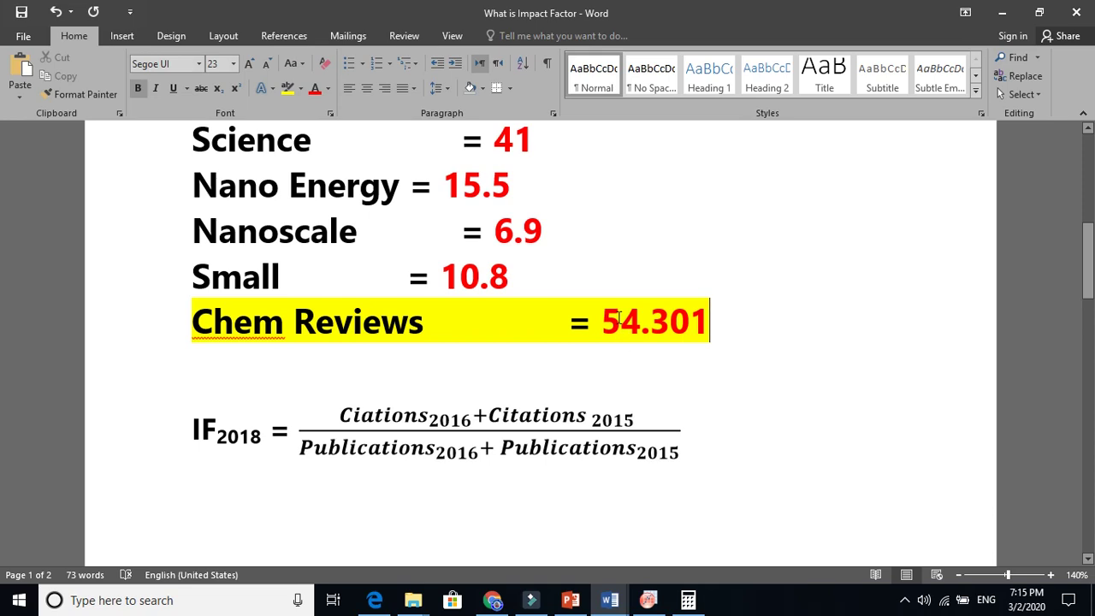
Select and point out the IF2018 label of the formula.
click(219, 436)
click(219, 435)
double_click(238, 438)
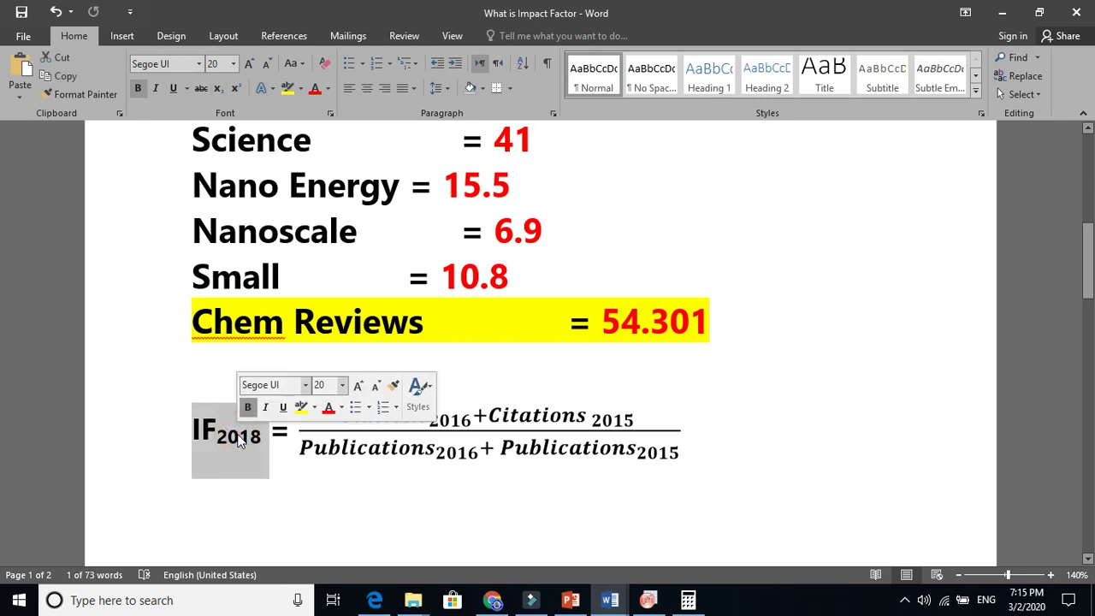
click(250, 437)
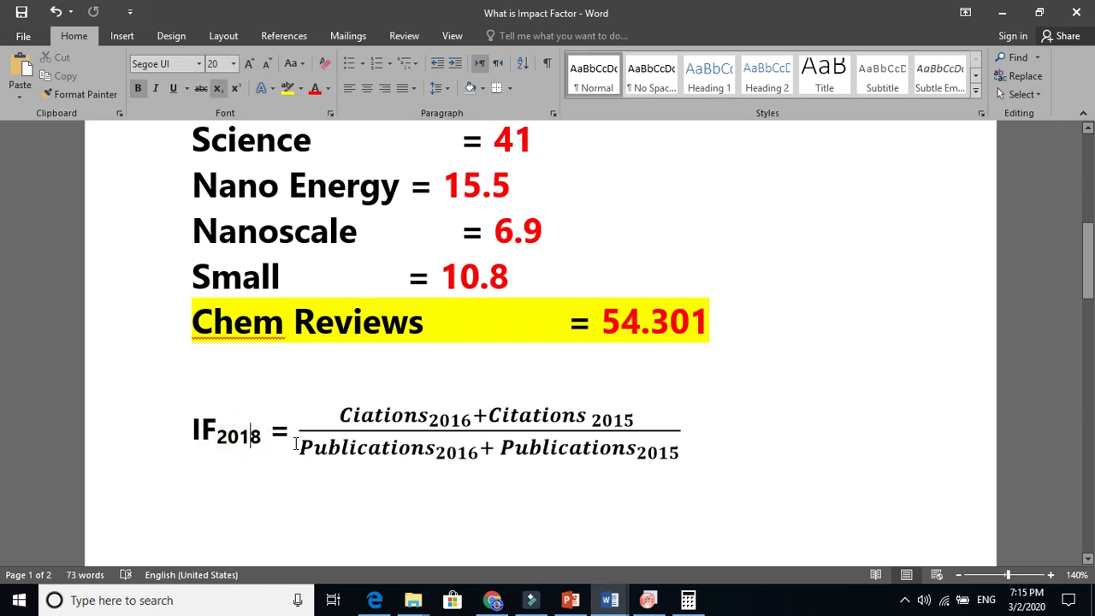
double_click(349, 446)
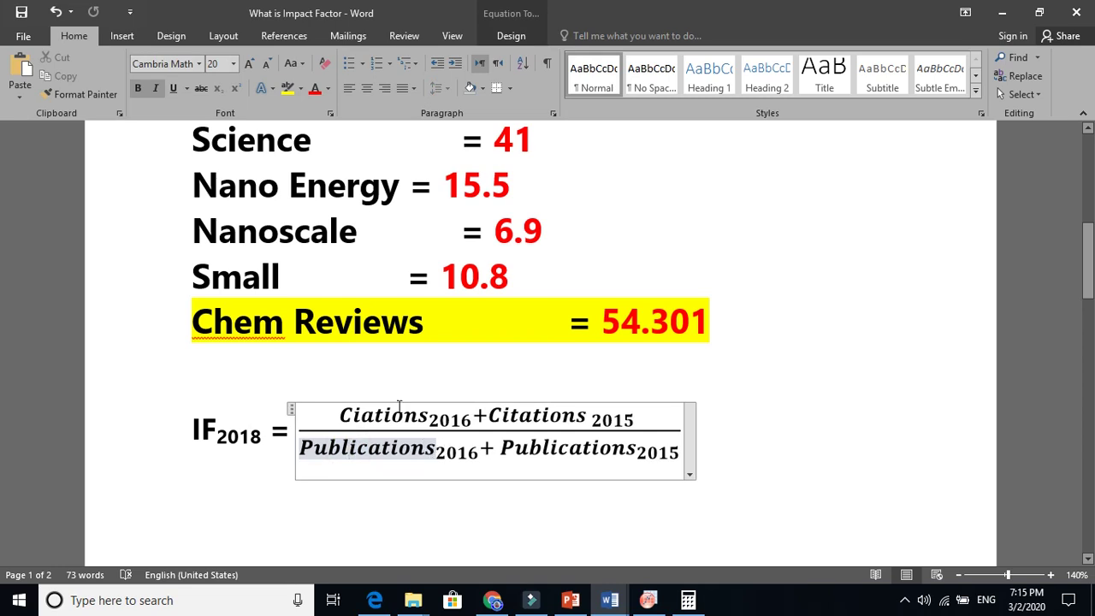
click(362, 324)
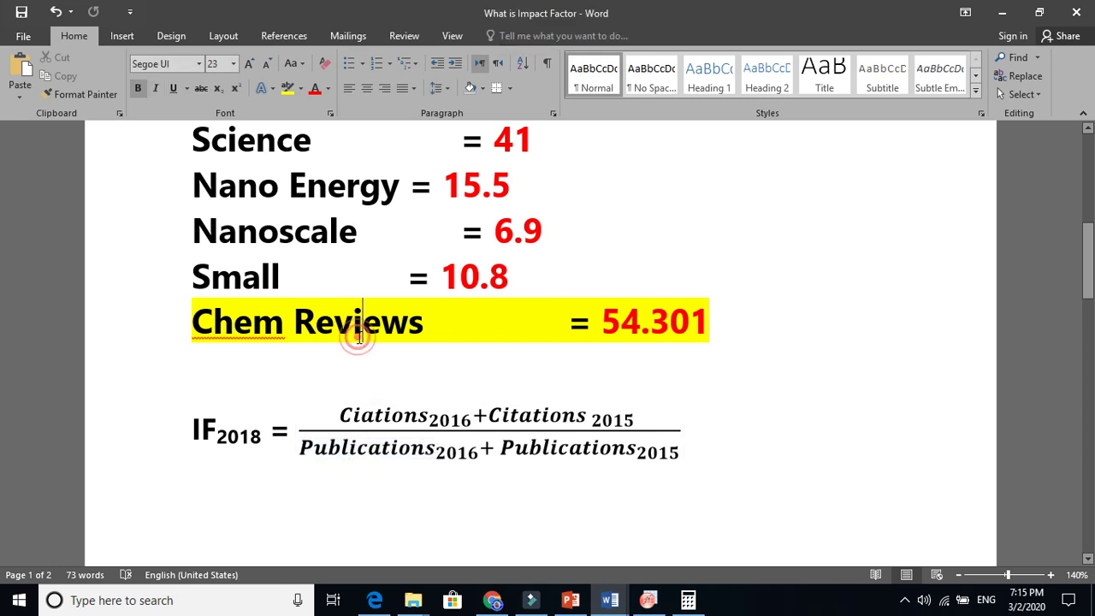
click(458, 451)
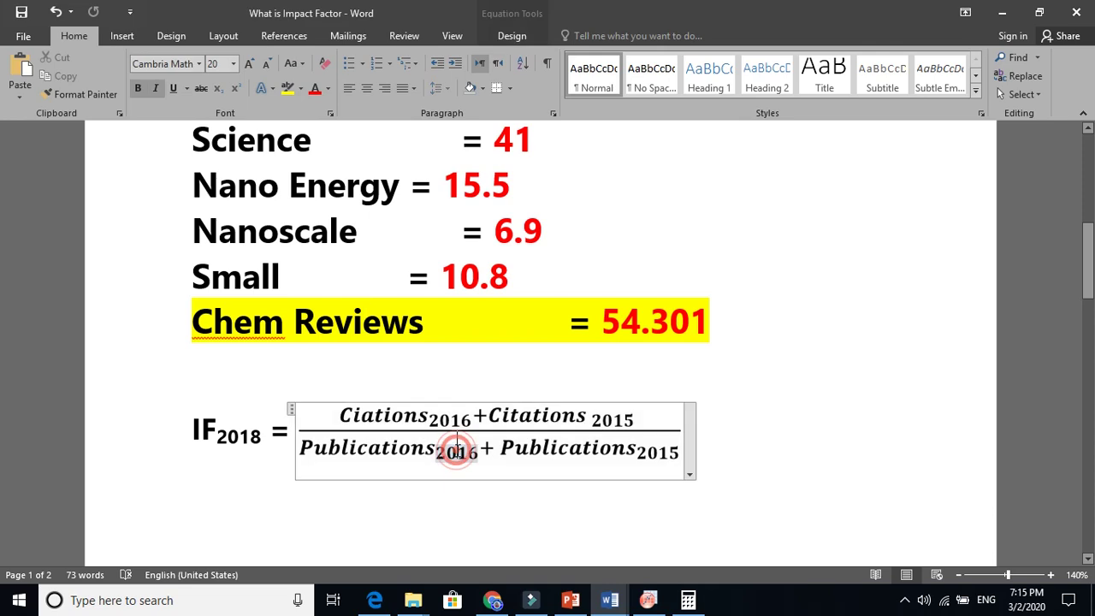
click(675, 455)
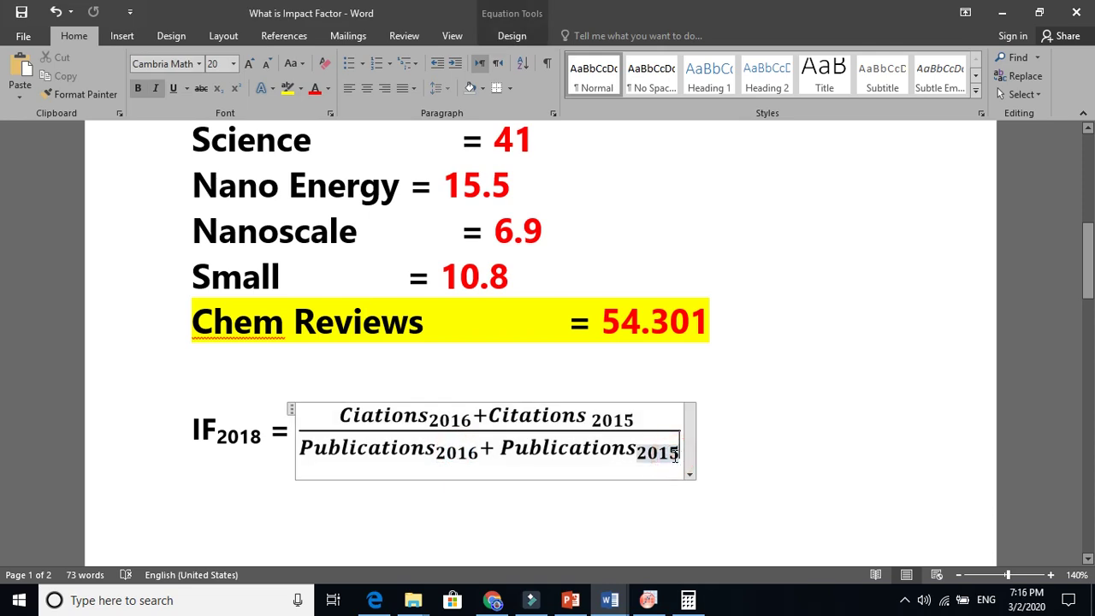
key(BackSpace)
text(7)
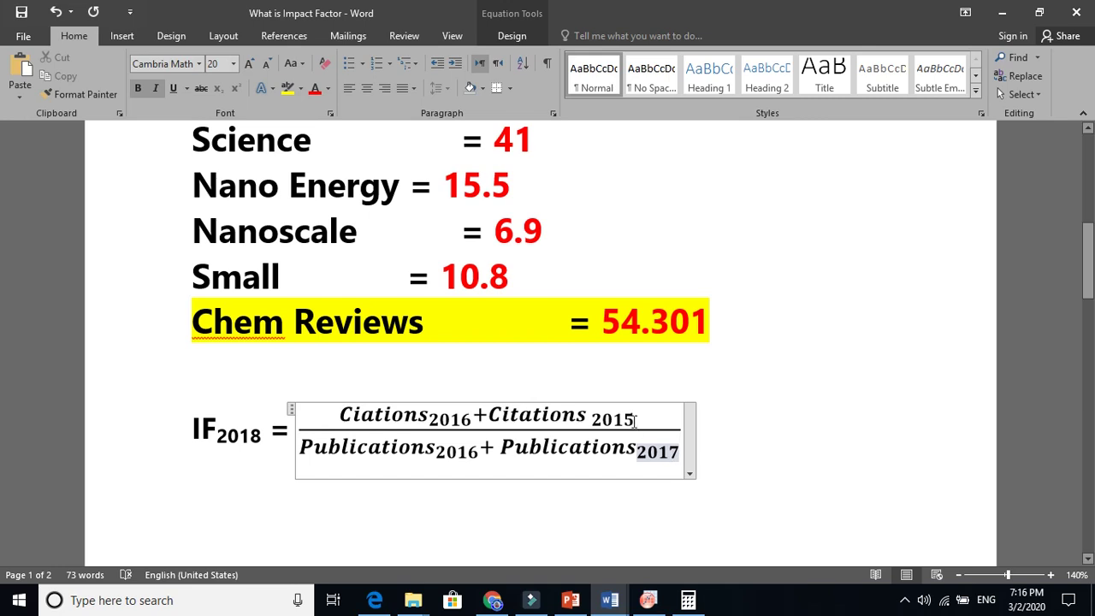
click(633, 419)
key(BackSpace)
text(7)
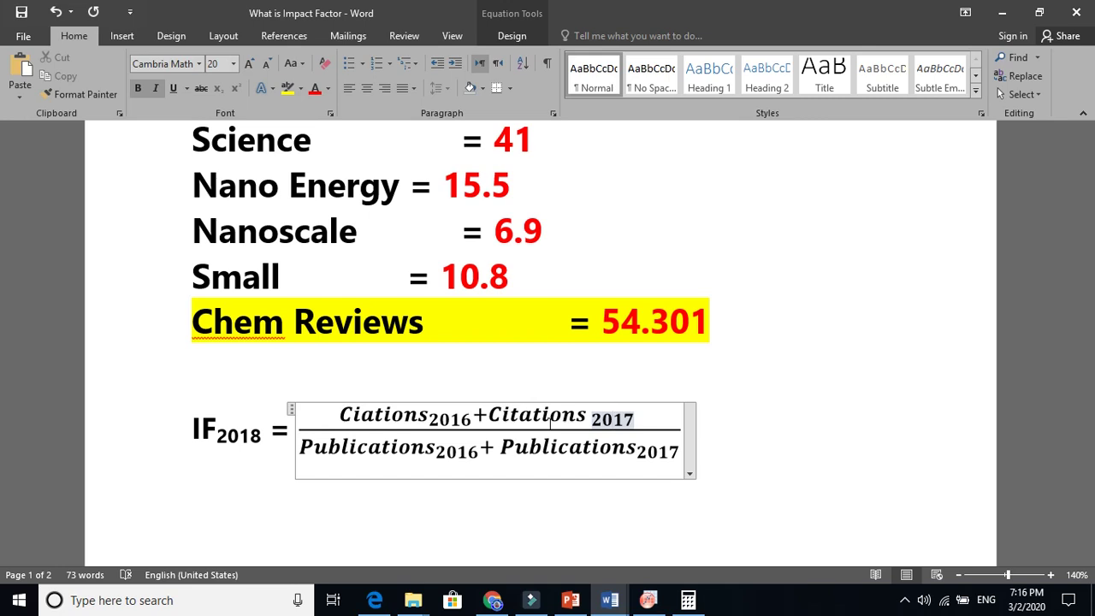
Point out the citations term and the 2016 and 2017 subscripts, then scroll to the page-2 calculation.
double_click(390, 417)
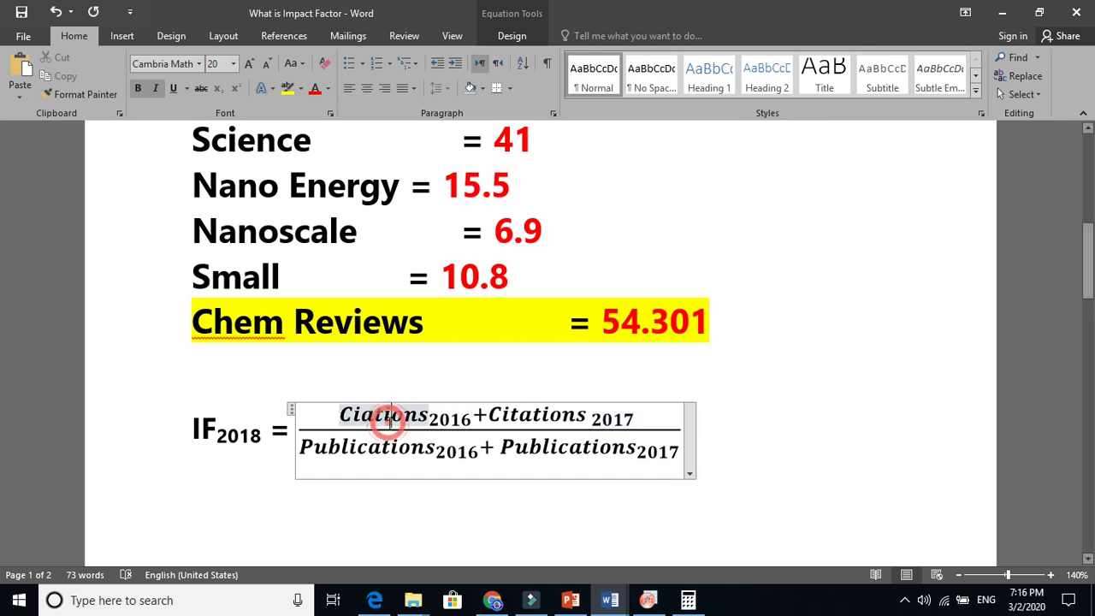
double_click(429, 417)
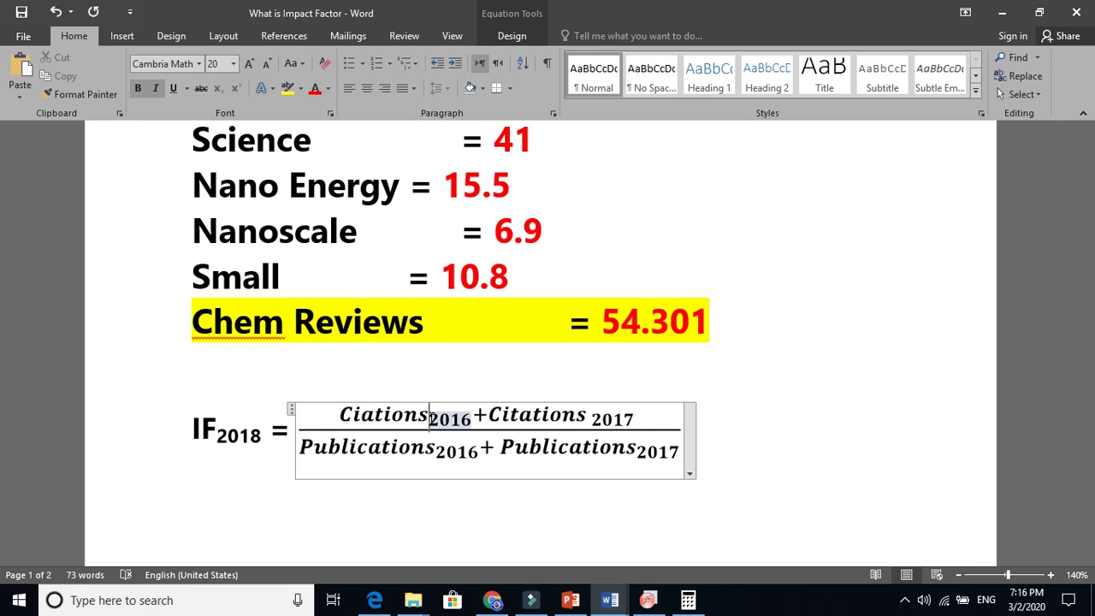
click(394, 419)
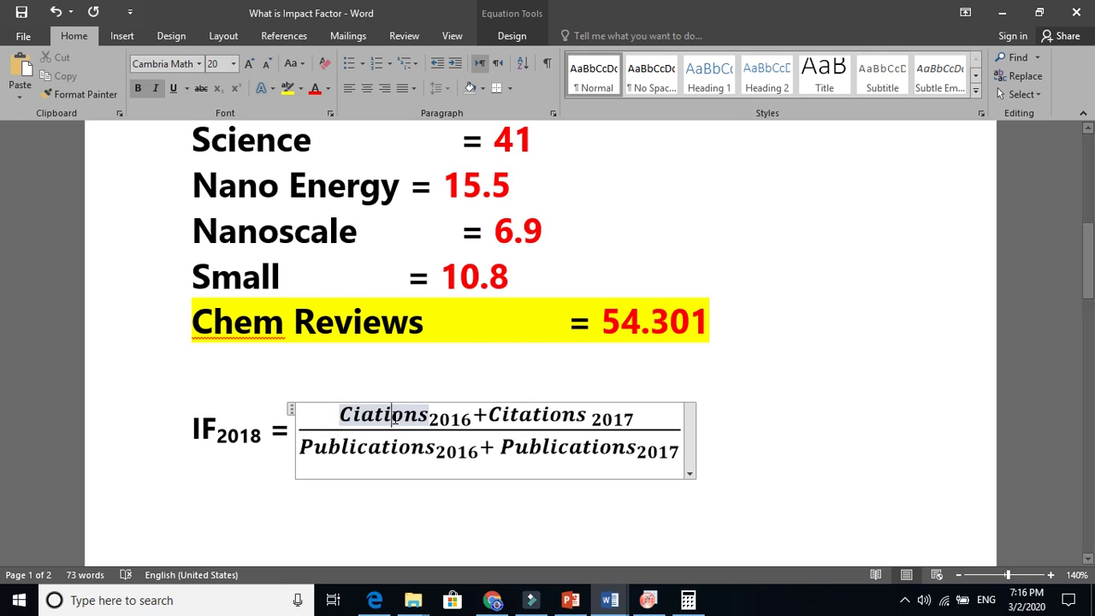
click(432, 416)
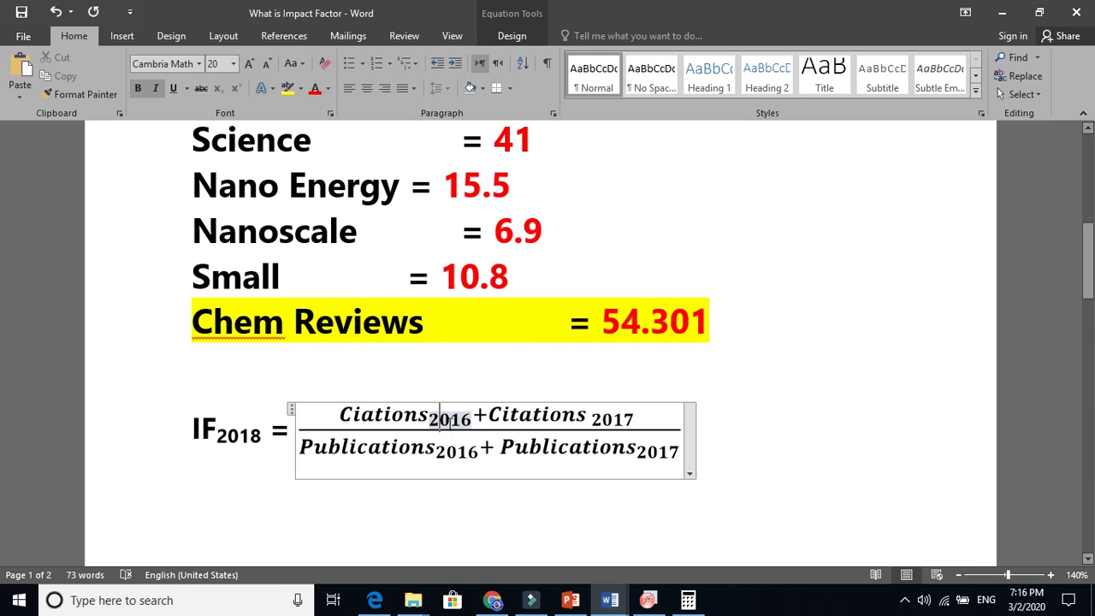
click(449, 423)
double_click(613, 418)
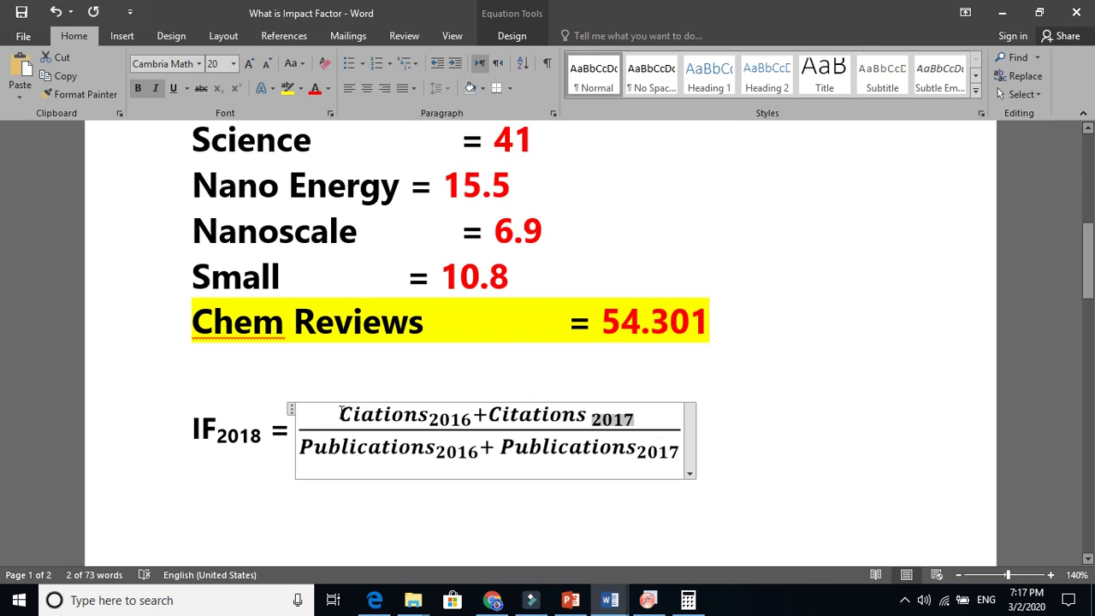
mouse_move(1087, 248)
mouse_down()
mouse_move(0, 287)
mouse_move(0, 357)
mouse_up()
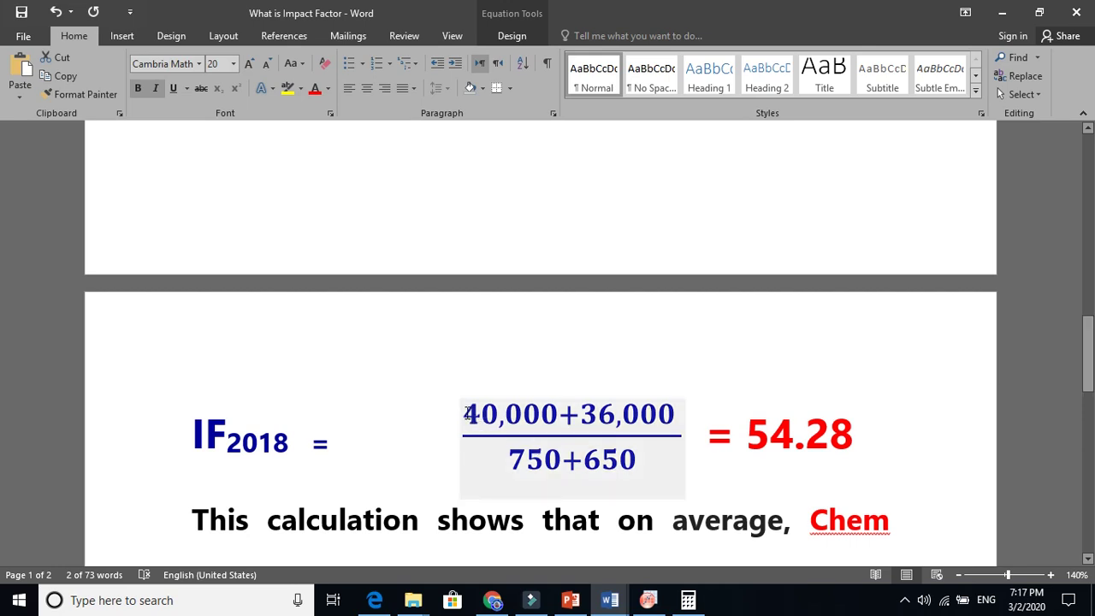
Select in turn the figures 40,000, 36,000, 750, 650 and the result 54.28.
drag(465, 414, 575, 417)
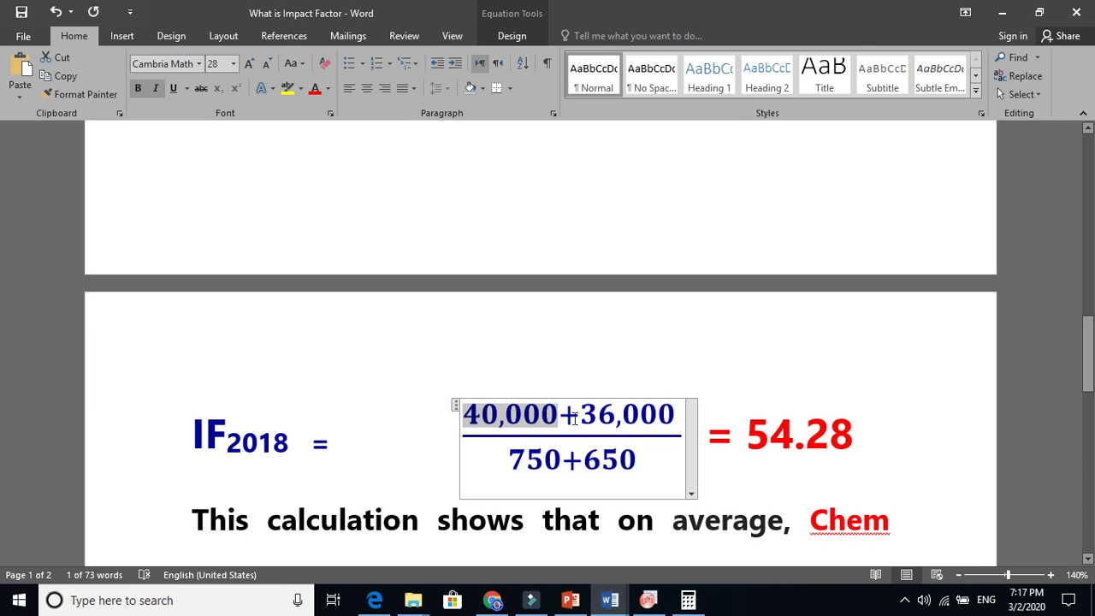
drag(581, 417, 666, 423)
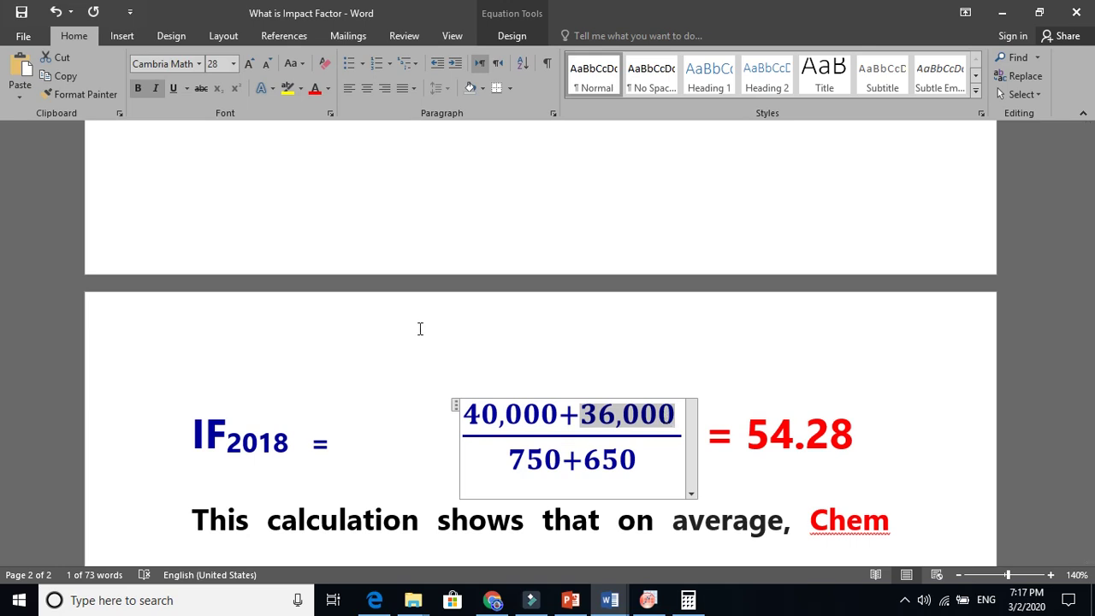
double_click(530, 463)
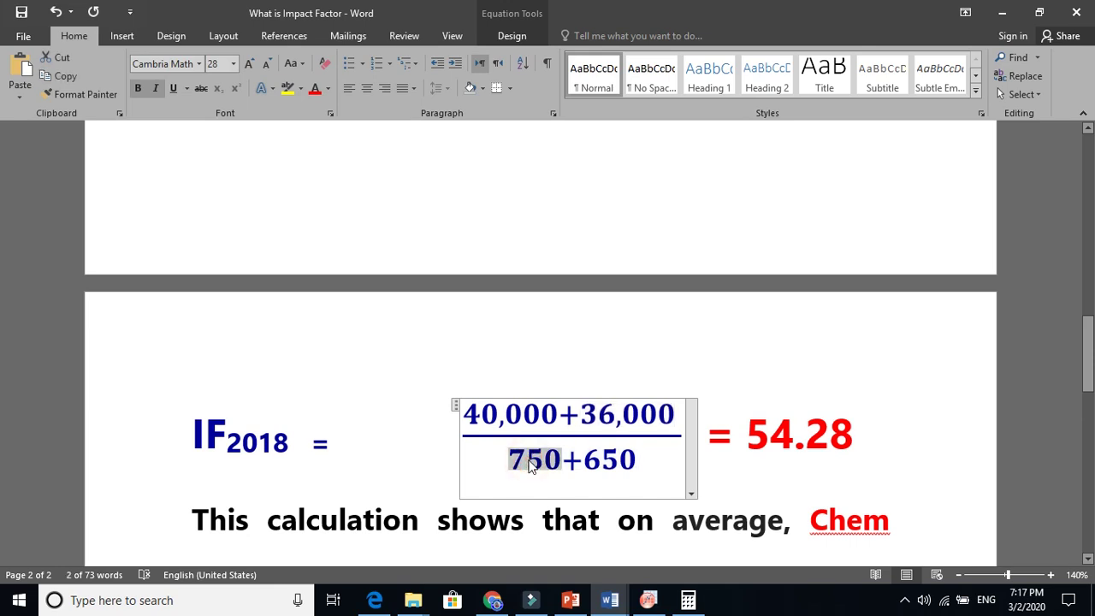
click(541, 459)
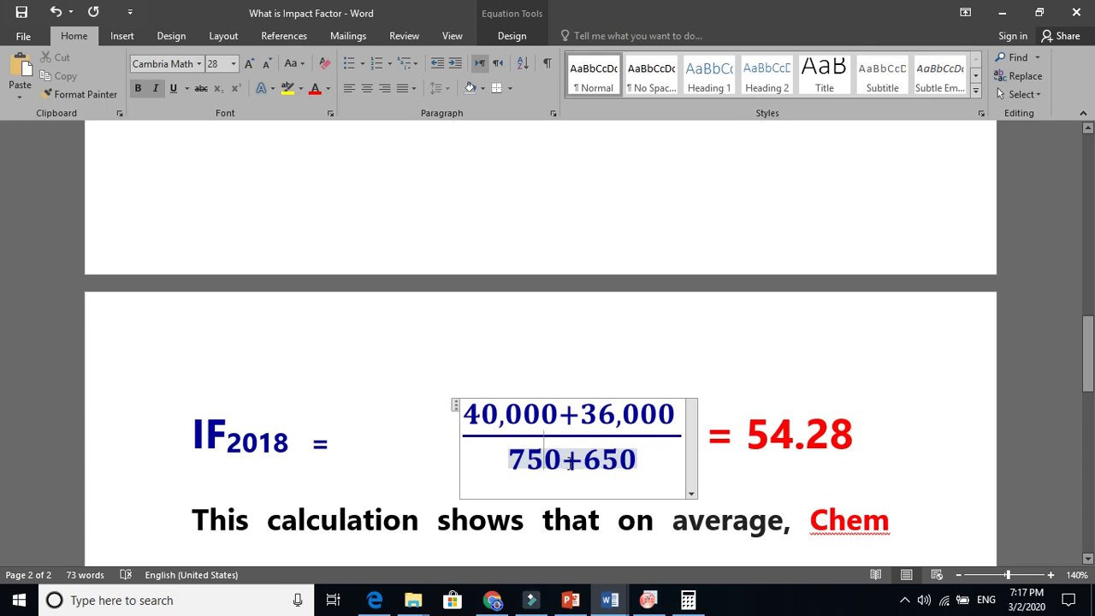
double_click(603, 463)
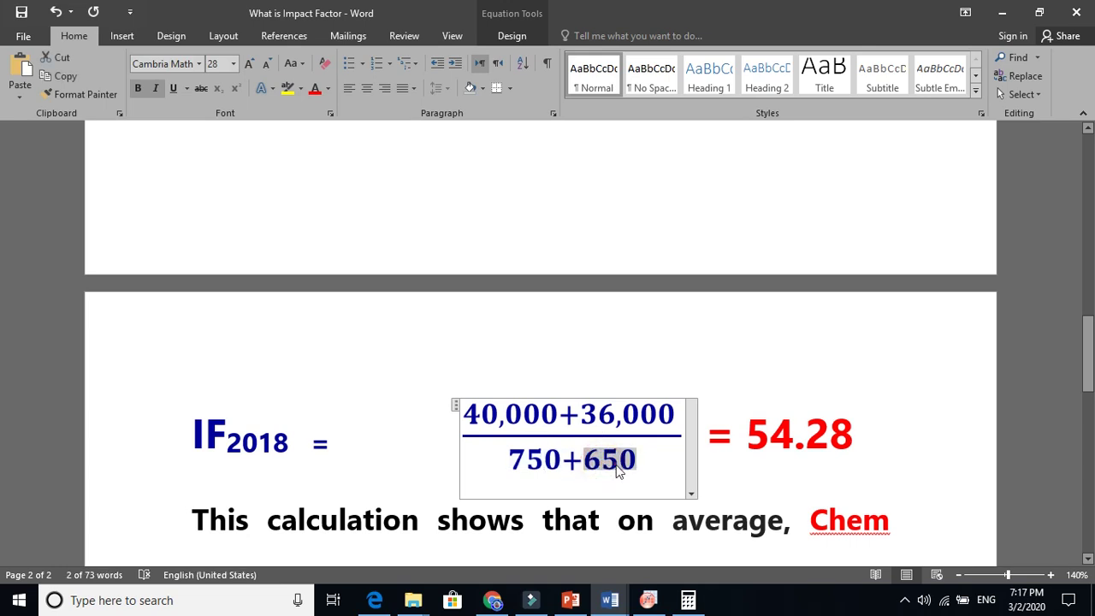
click(618, 464)
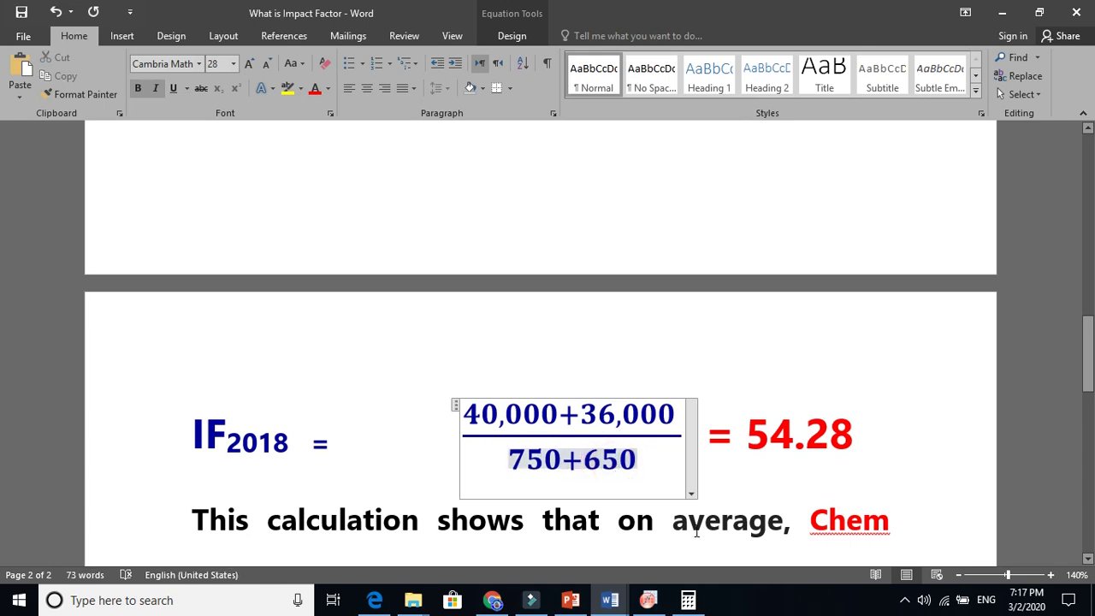
drag(747, 443, 855, 442)
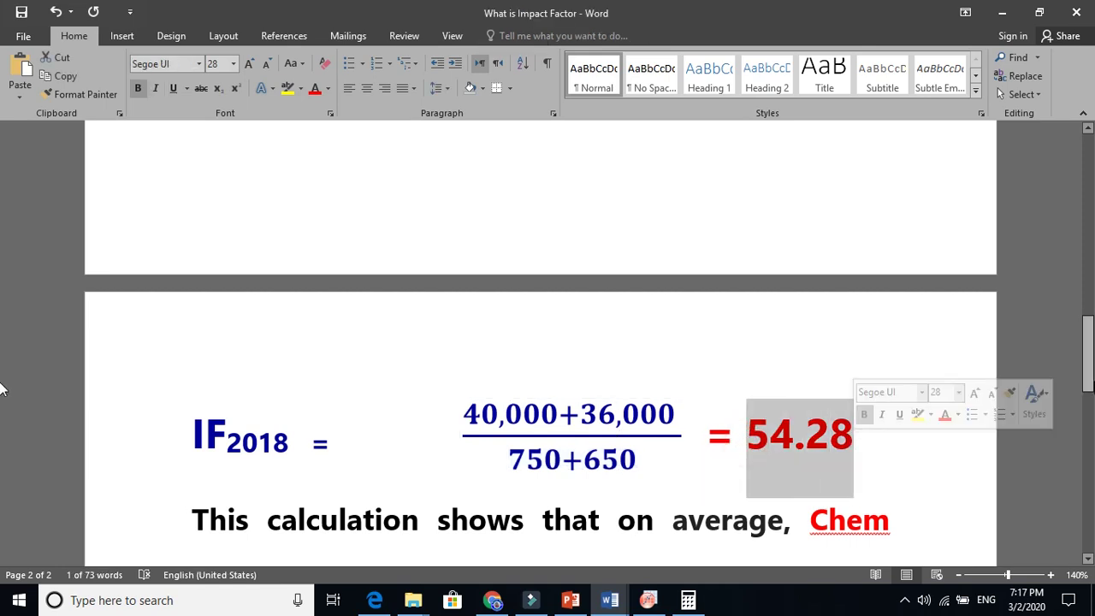
Point along the explanation sentence, select the ~42 citation figure, then scroll back up.
scroll(0, 370, down, 1)
scroll(0, 369, down, 3)
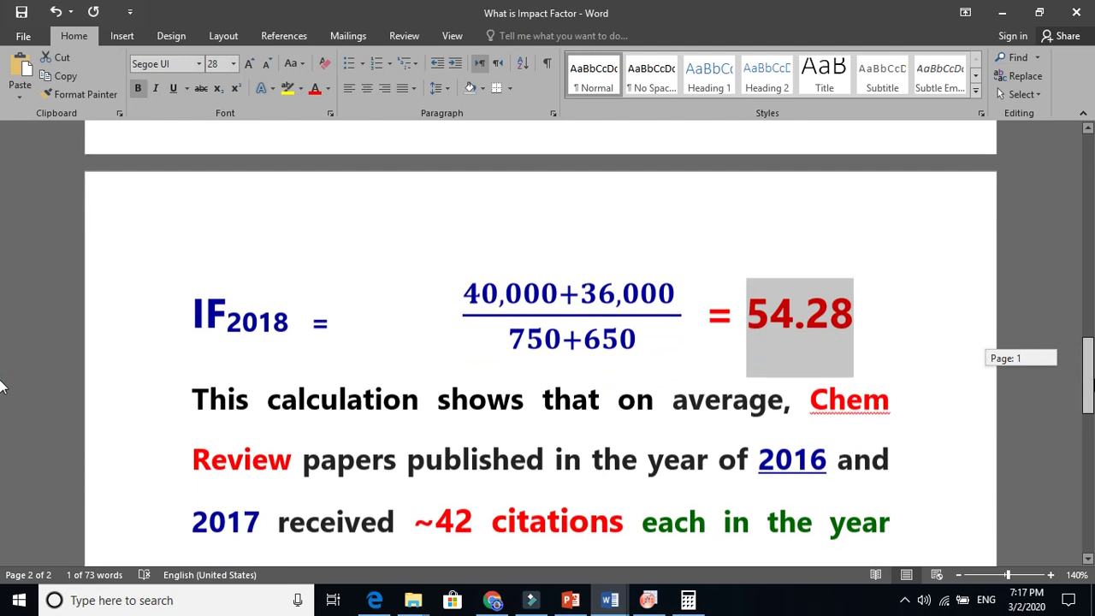
click(721, 395)
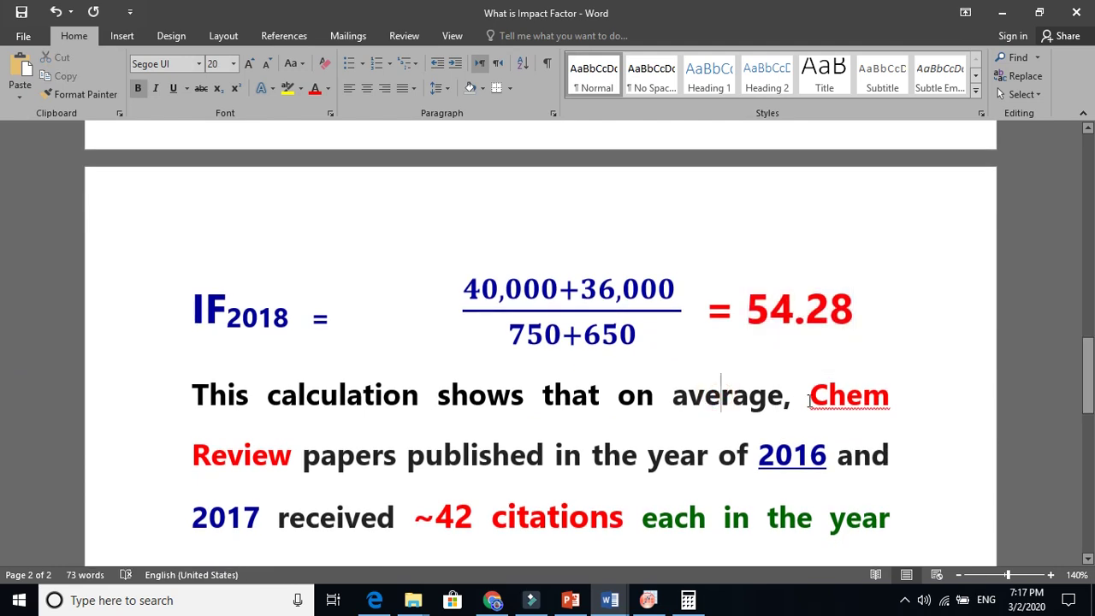
click(321, 451)
click(438, 455)
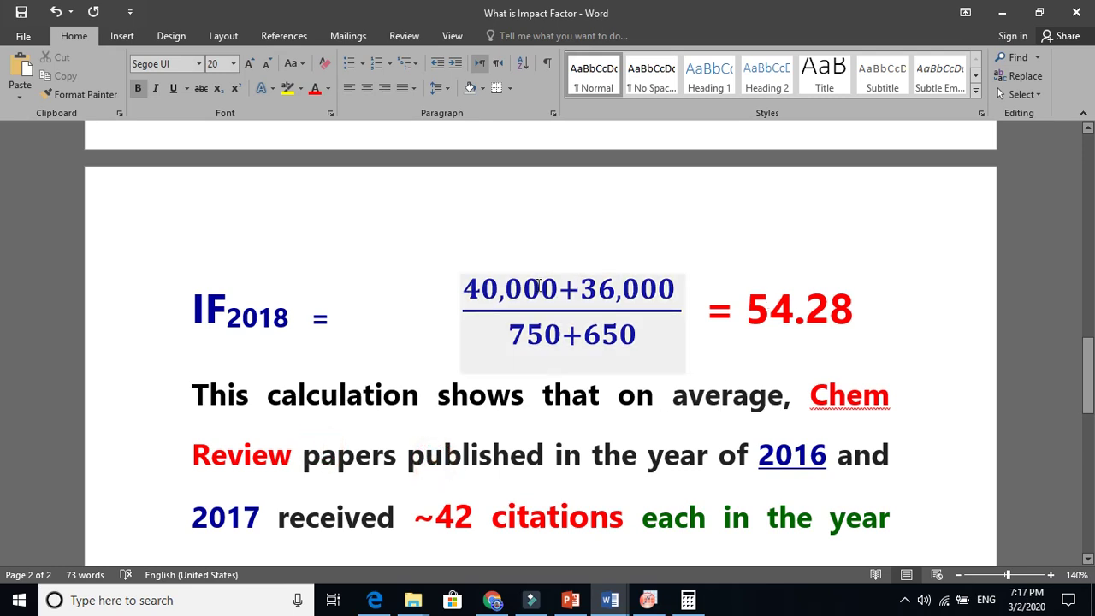
click(301, 519)
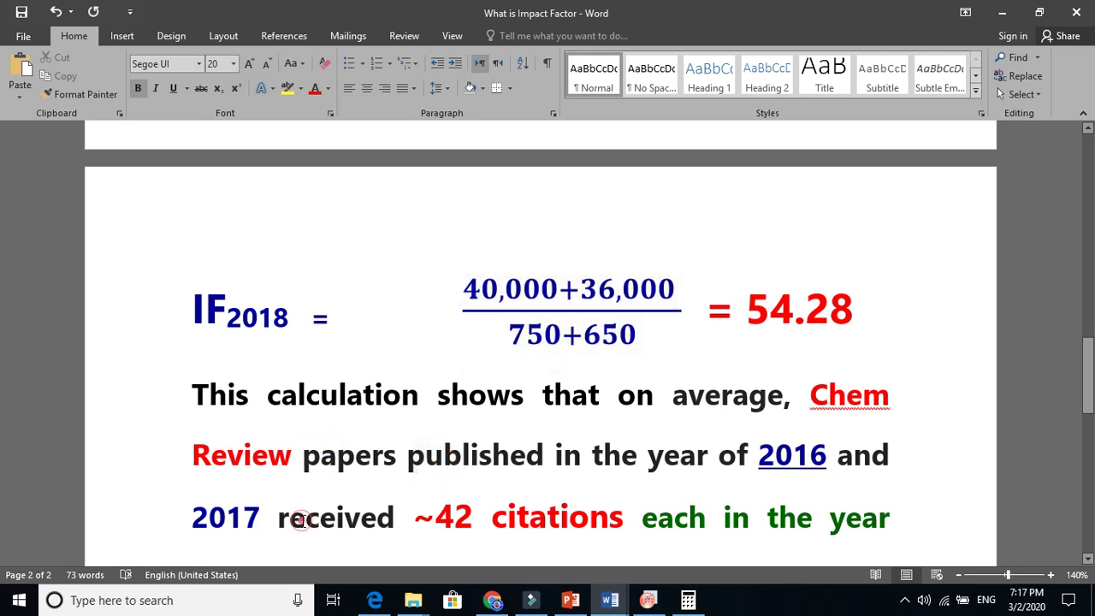
double_click(455, 519)
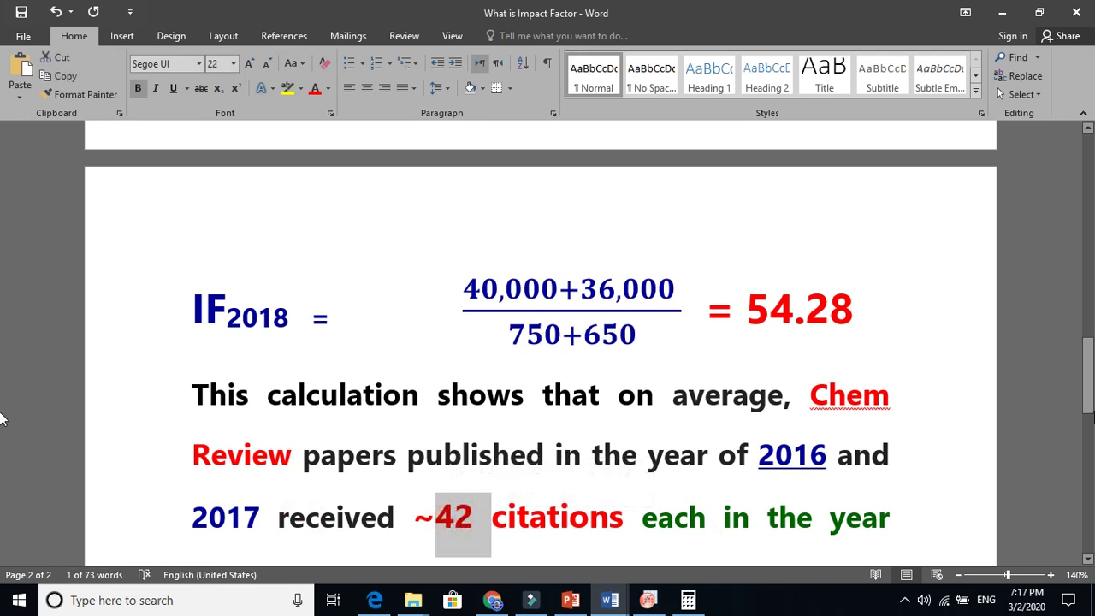
drag(1087, 394, 1087, 430)
drag(0, 430, 0, 394)
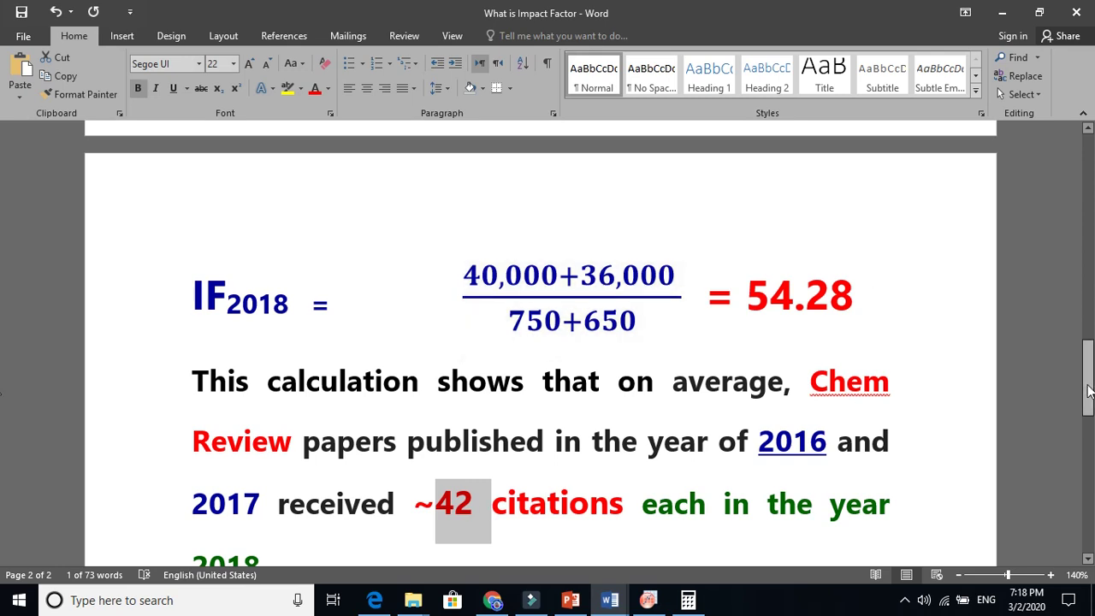
drag(1088, 390, 1088, 382)
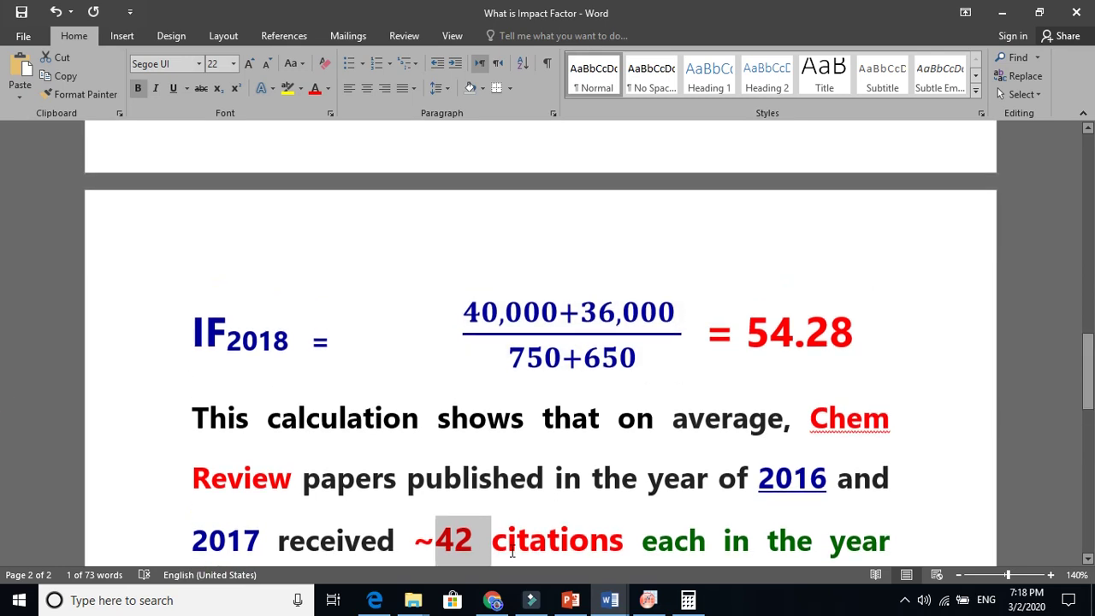
click(455, 537)
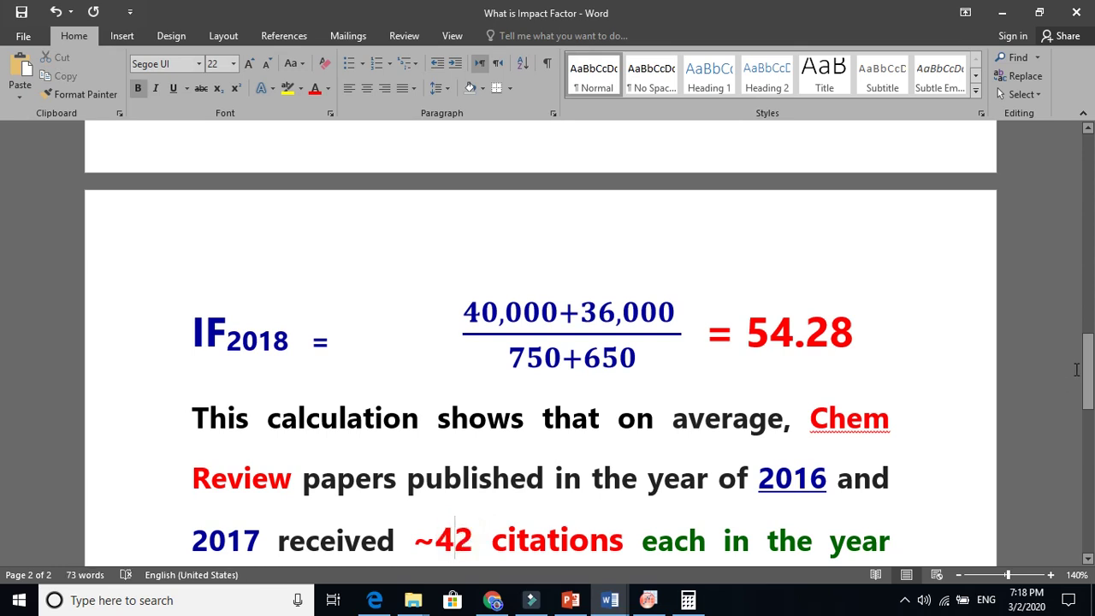
drag(1088, 370, 1088, 275)
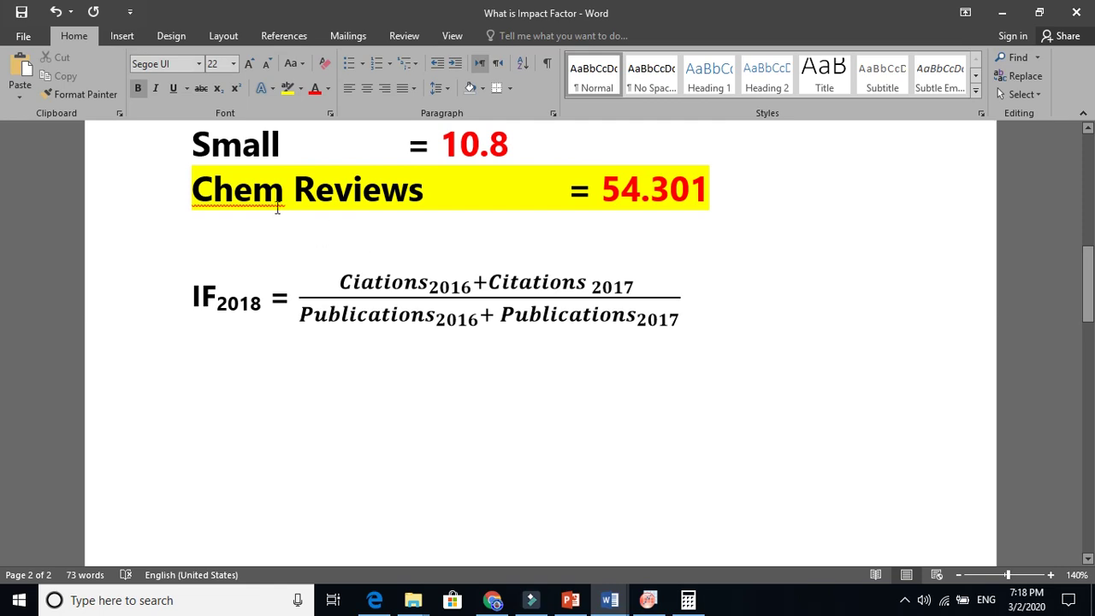
Point out 'Chem' in the Chem Reviews entry, then scroll down to the explanation sentence.
double_click(248, 199)
click(351, 195)
double_click(264, 197)
click(316, 197)
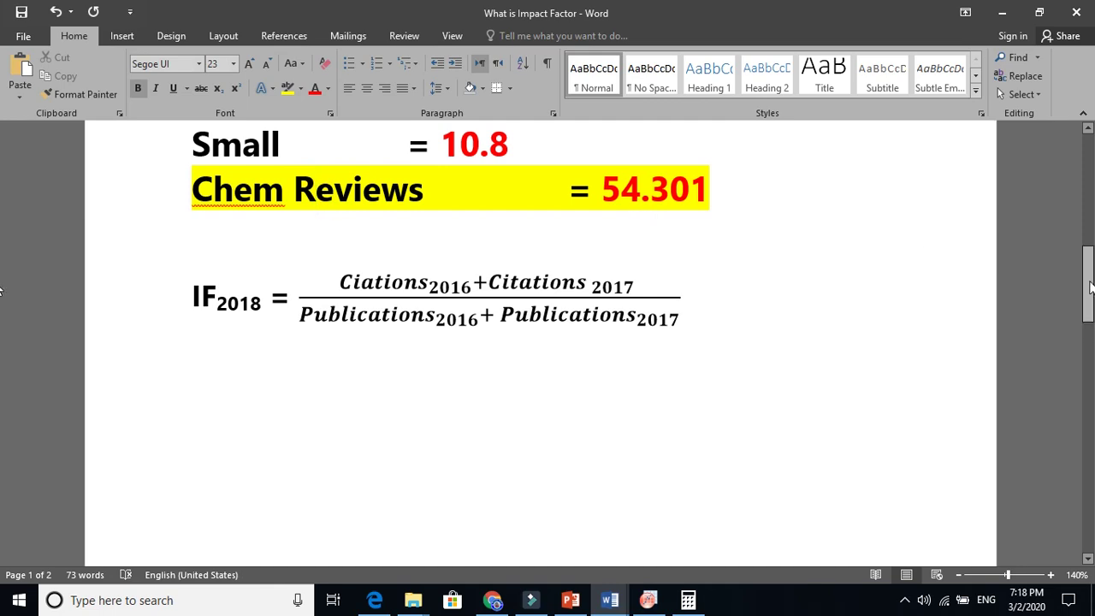
scroll(0, 342, down, 5)
scroll(0, 361, down, 3)
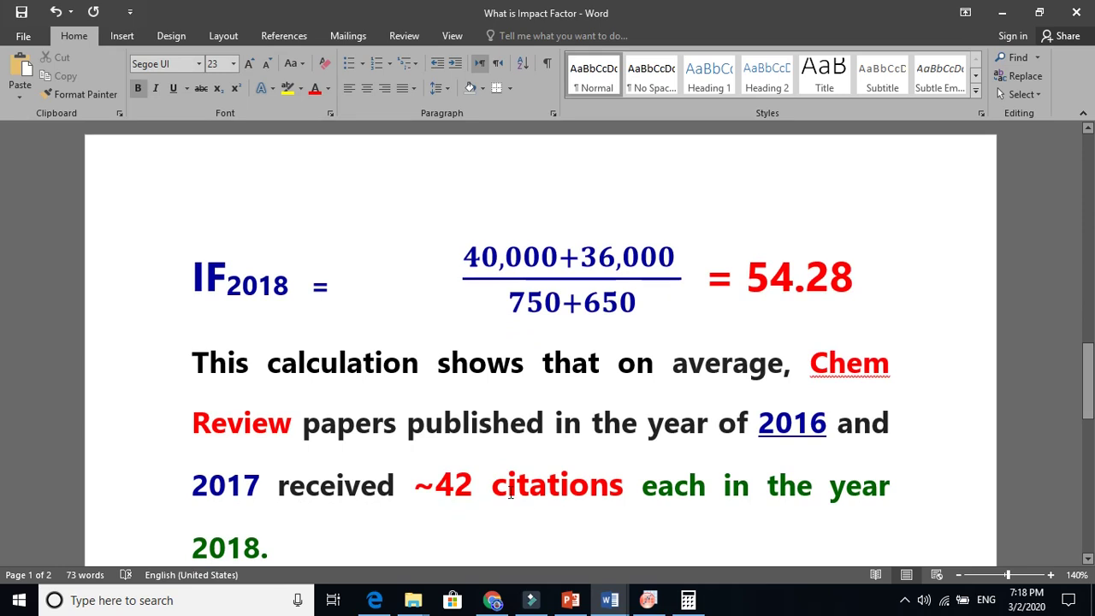
Correct the citation figure in the worked-example sentence from ~42 to ~54.
click(468, 484)
key(BackSpace)
key(BackSpace)
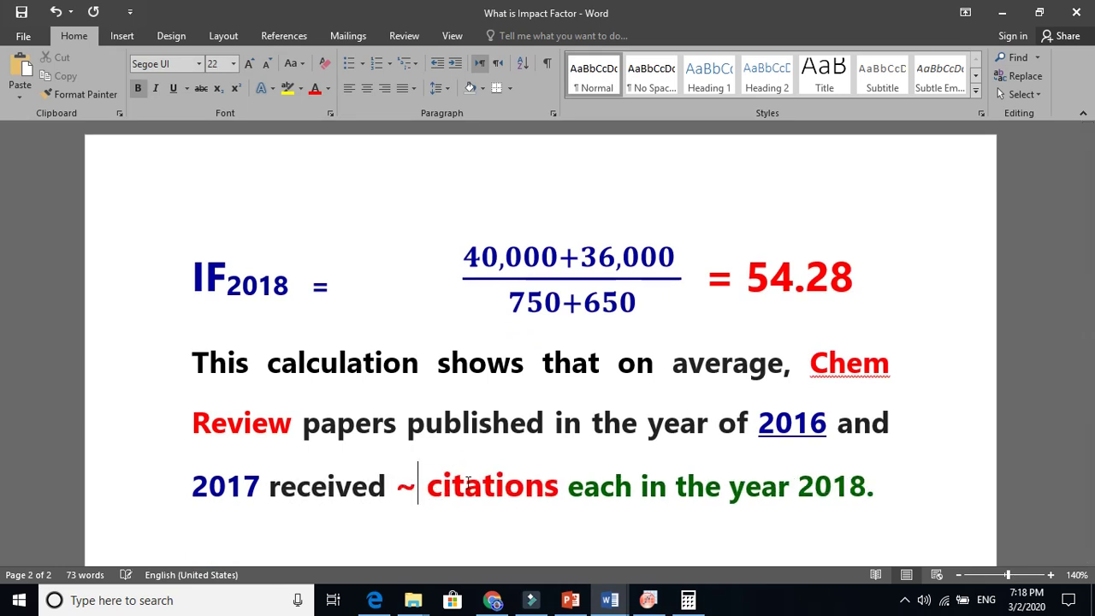
text(54)
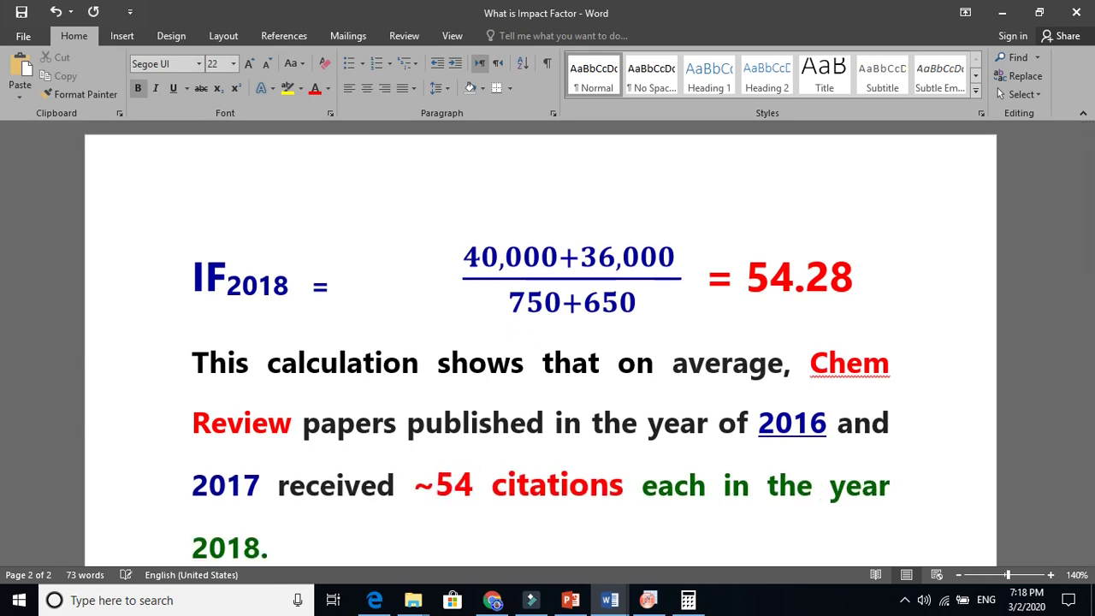
click(544, 485)
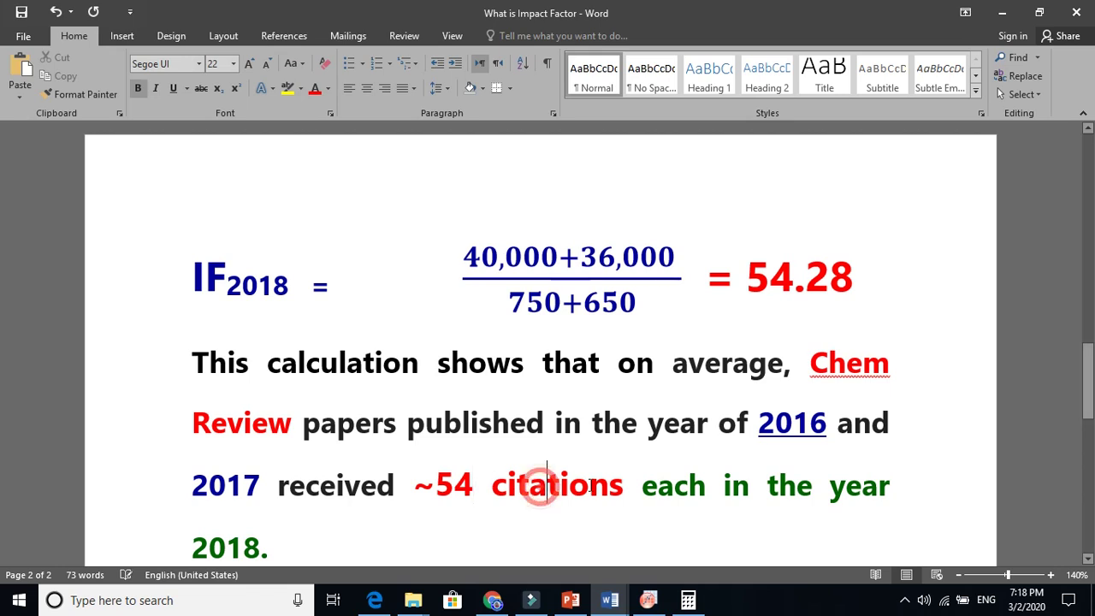
click(656, 495)
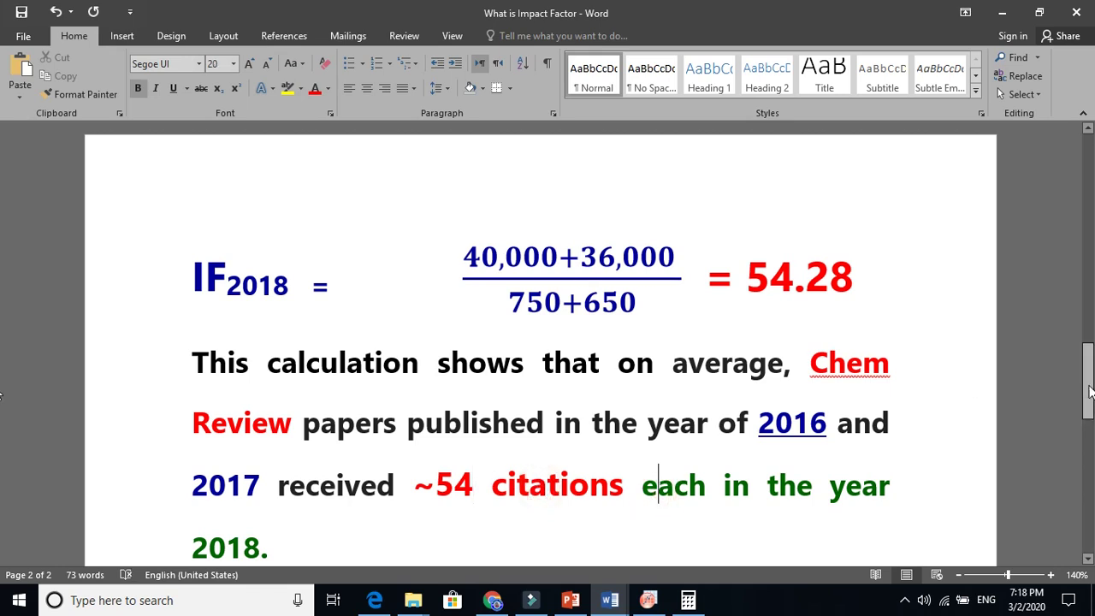
drag(1089, 391, 1090, 298)
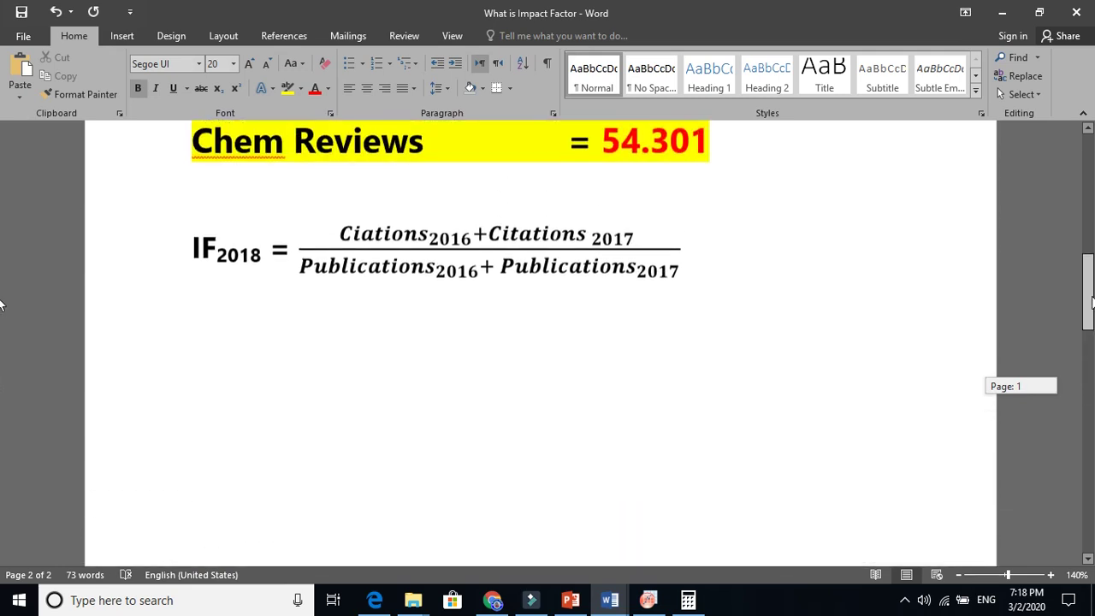
double_click(373, 247)
click(445, 244)
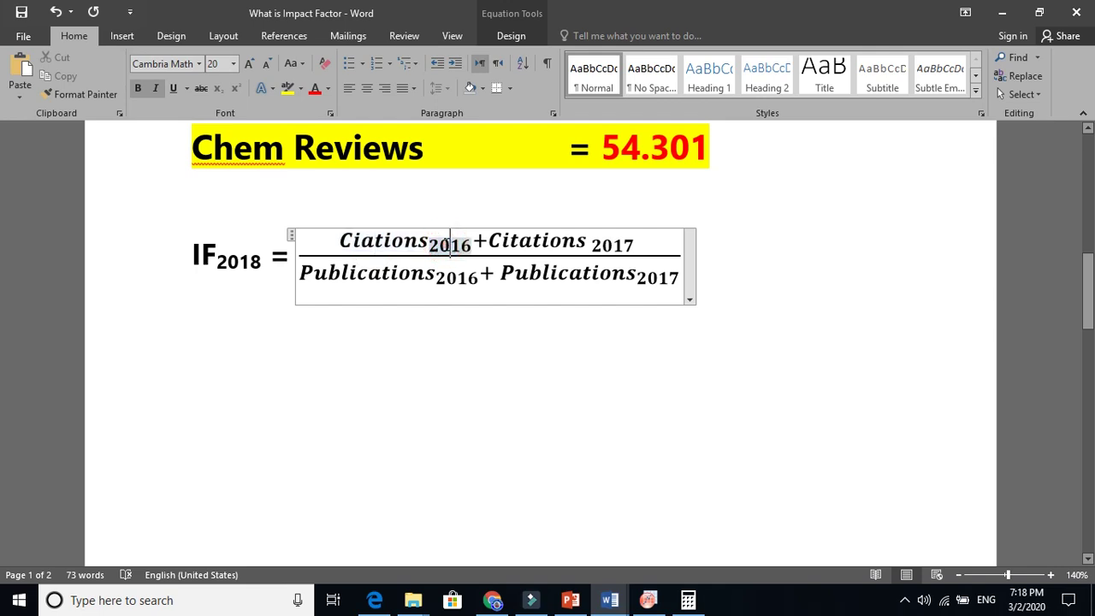
double_click(604, 240)
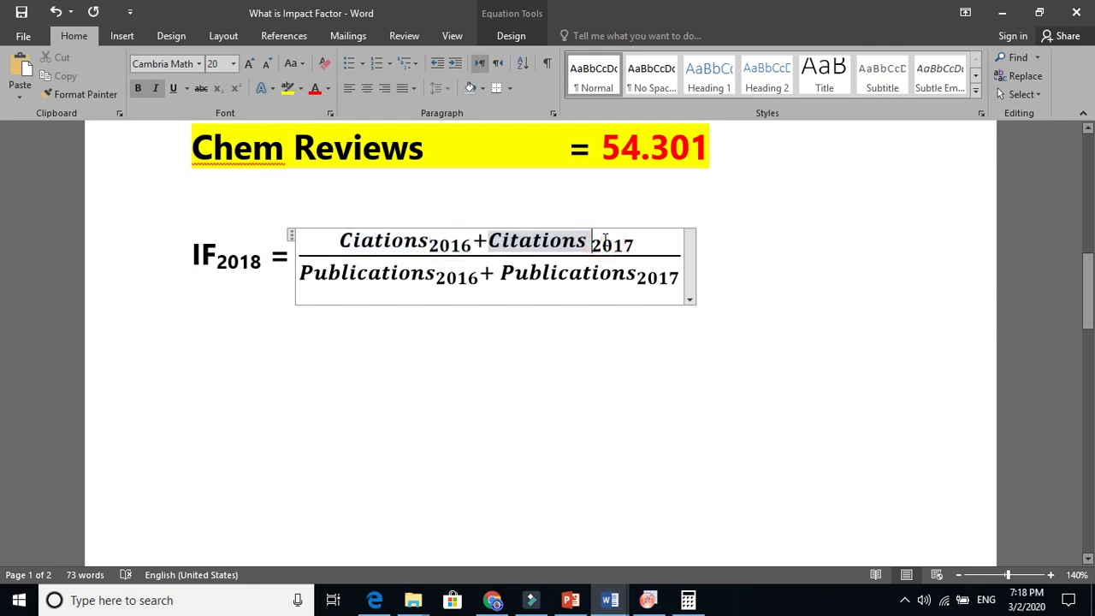
click(370, 282)
double_click(463, 280)
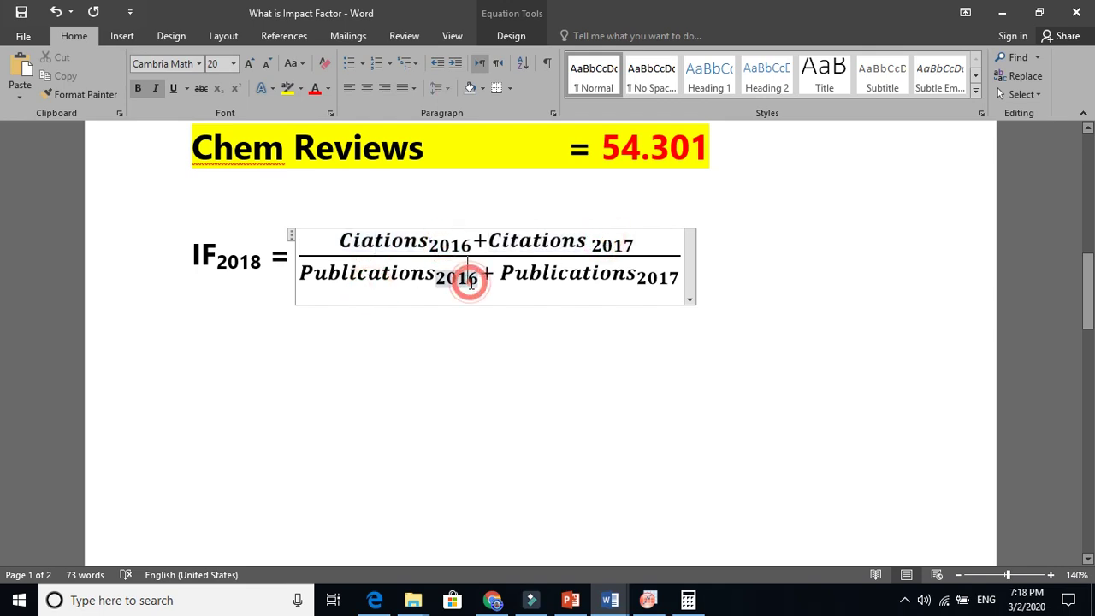
double_click(588, 283)
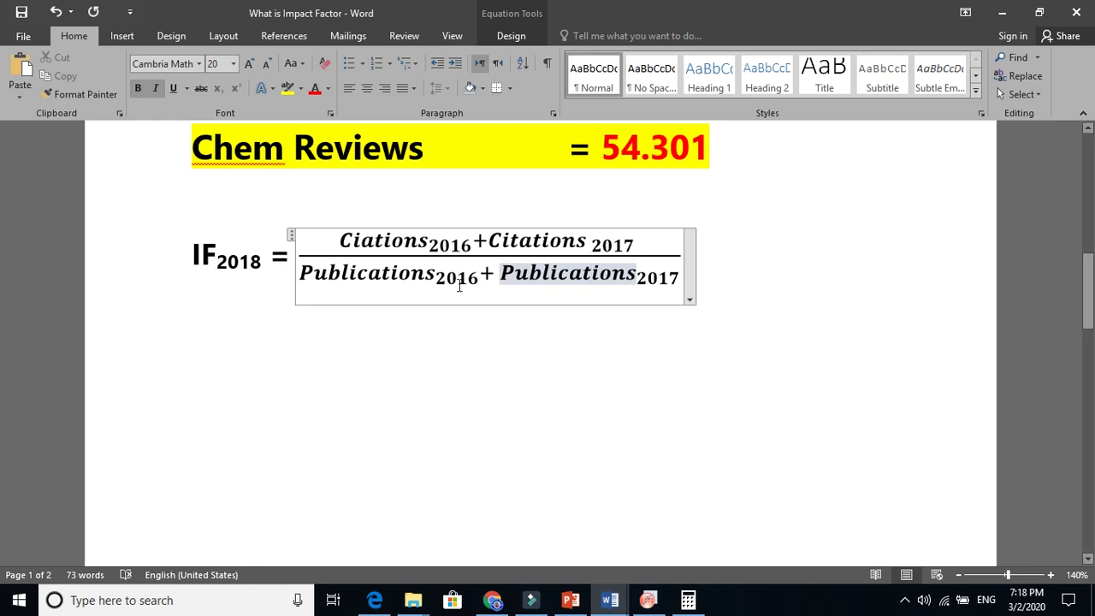
click(420, 283)
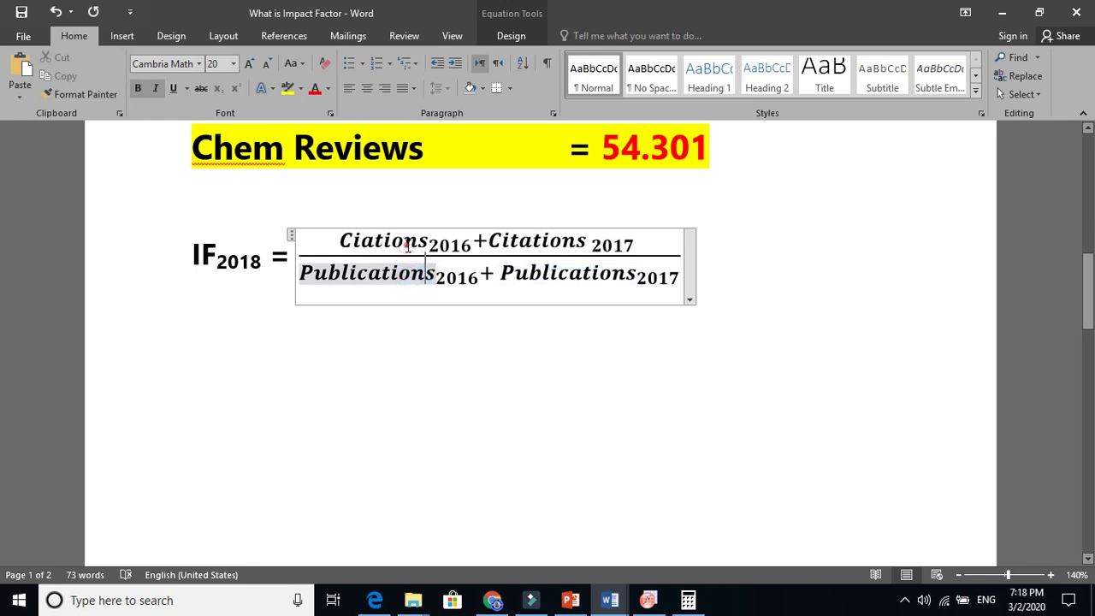
click(406, 243)
click(531, 240)
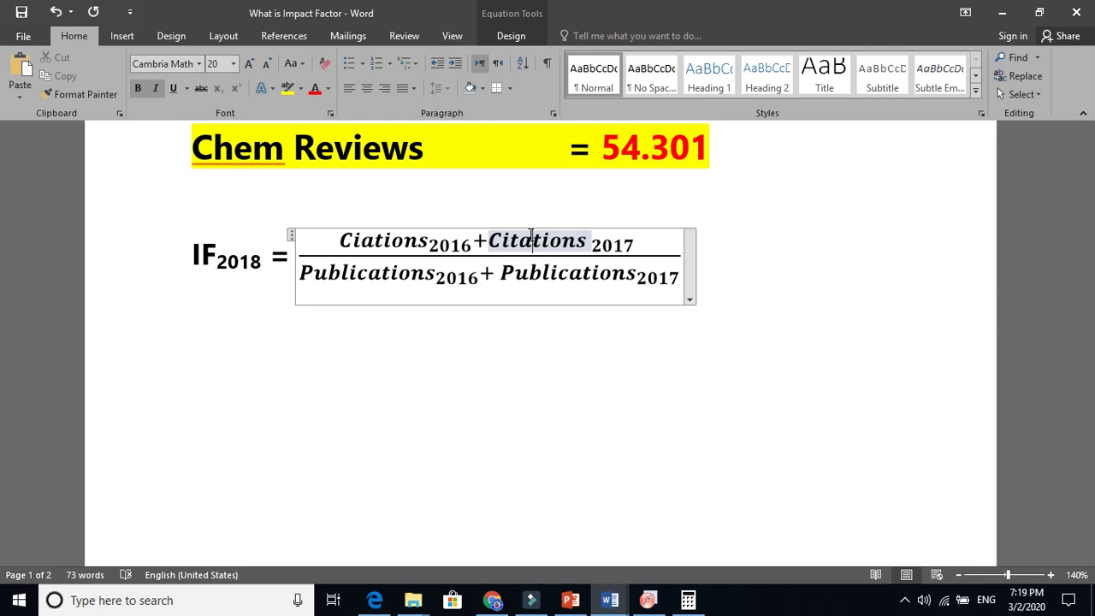
click(373, 282)
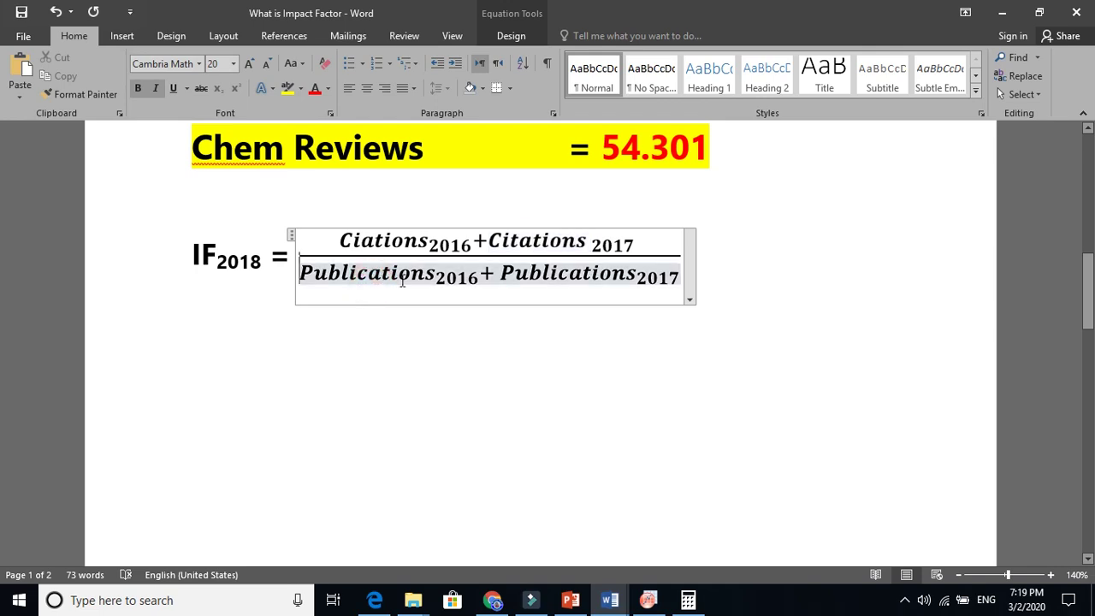
click(406, 279)
click(390, 275)
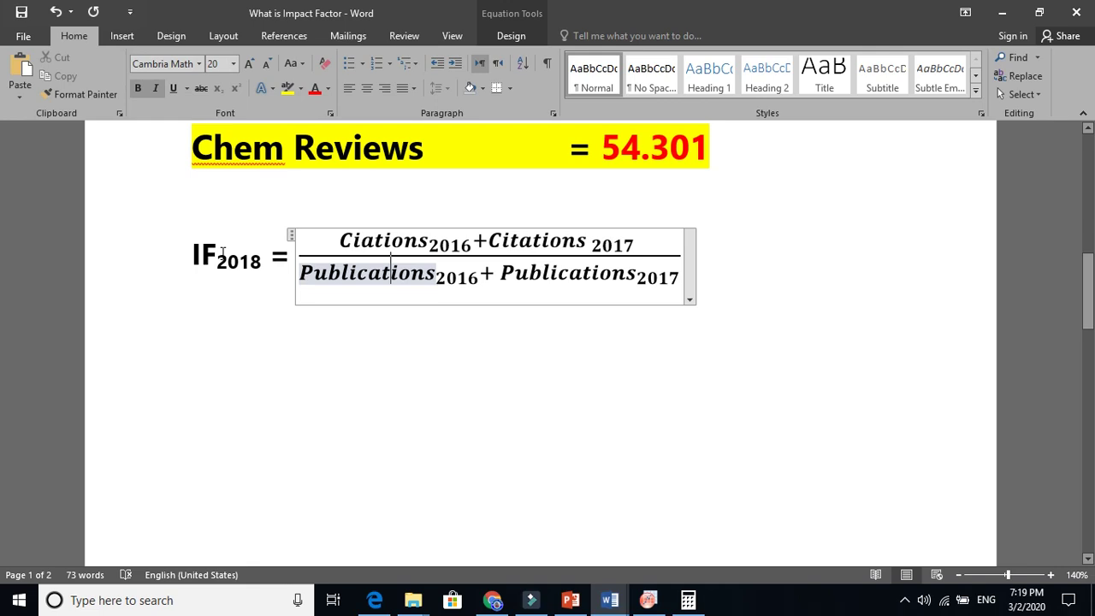
double_click(380, 239)
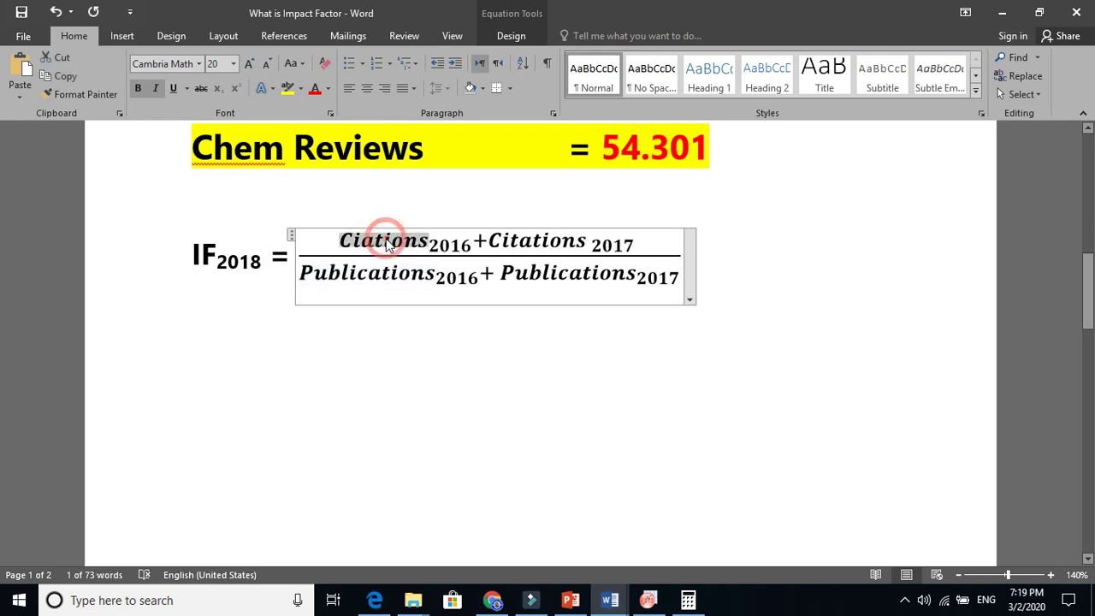
click(411, 239)
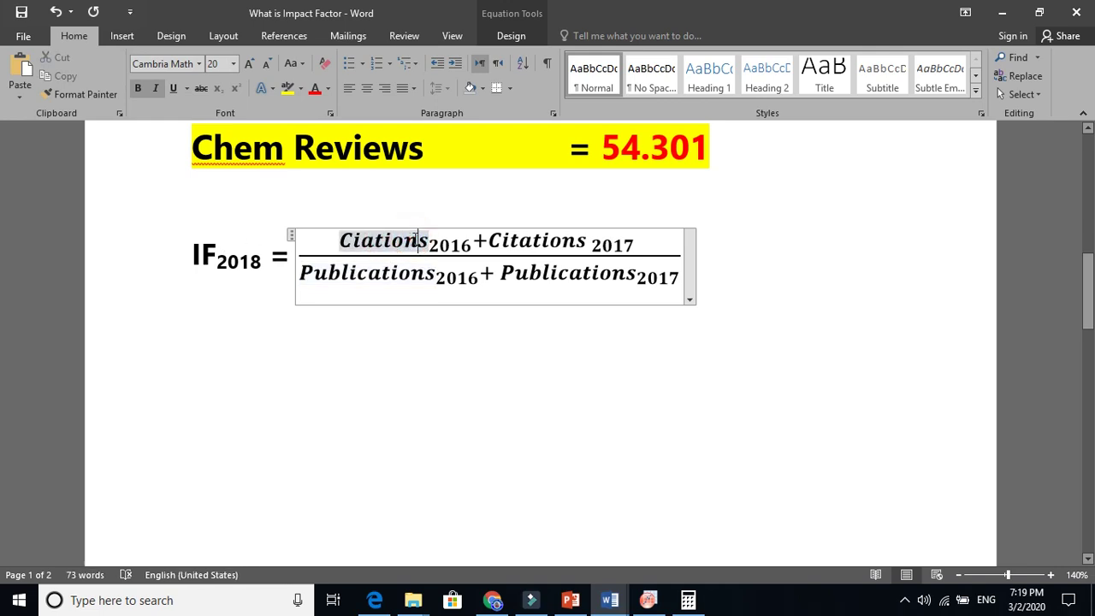
click(537, 244)
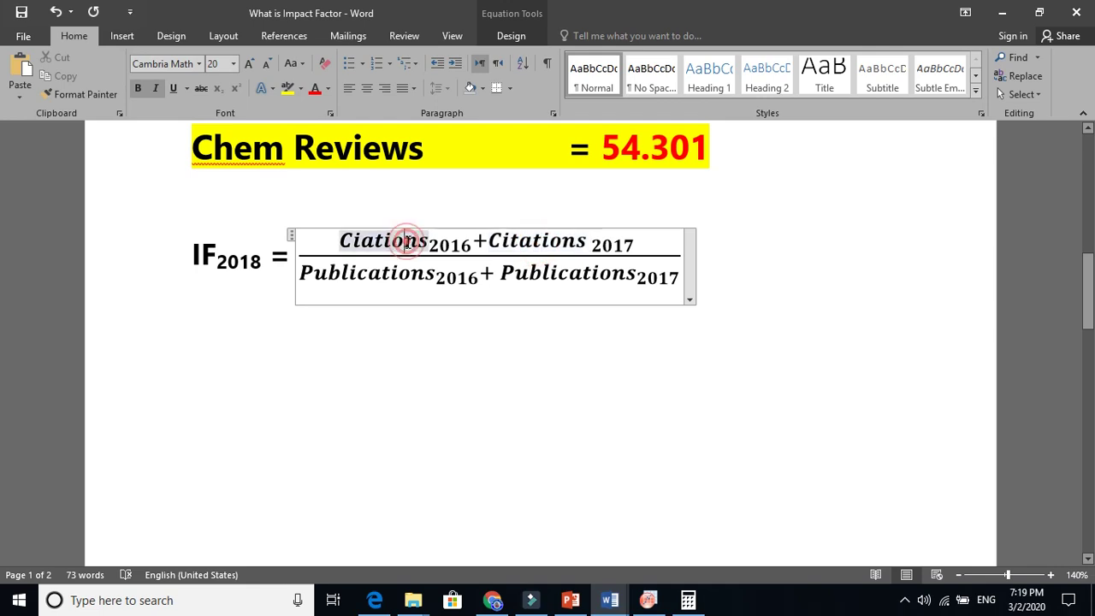
click(550, 269)
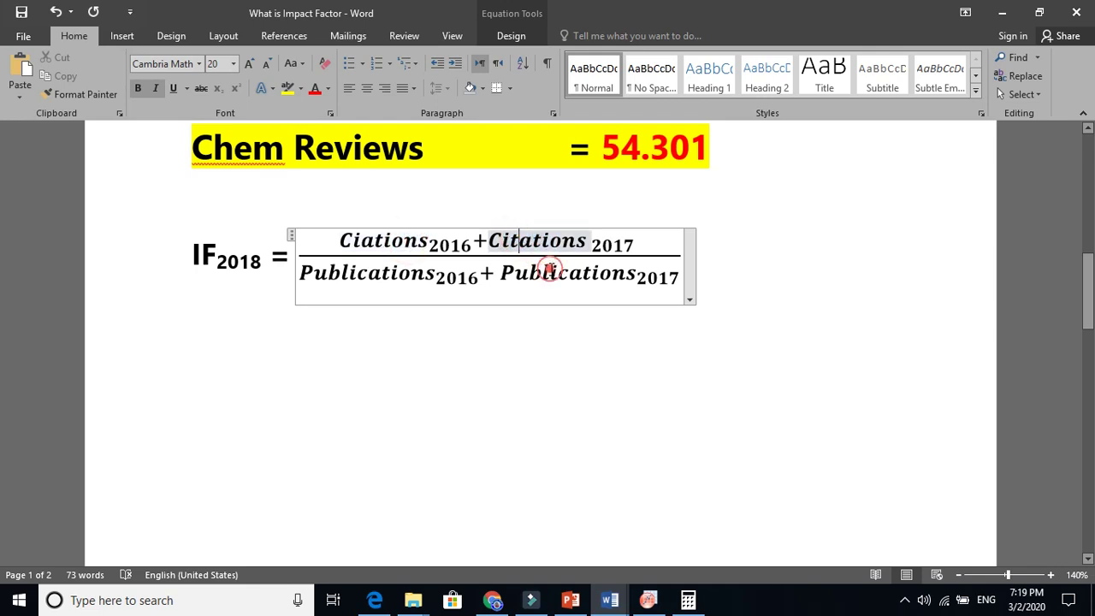
click(402, 284)
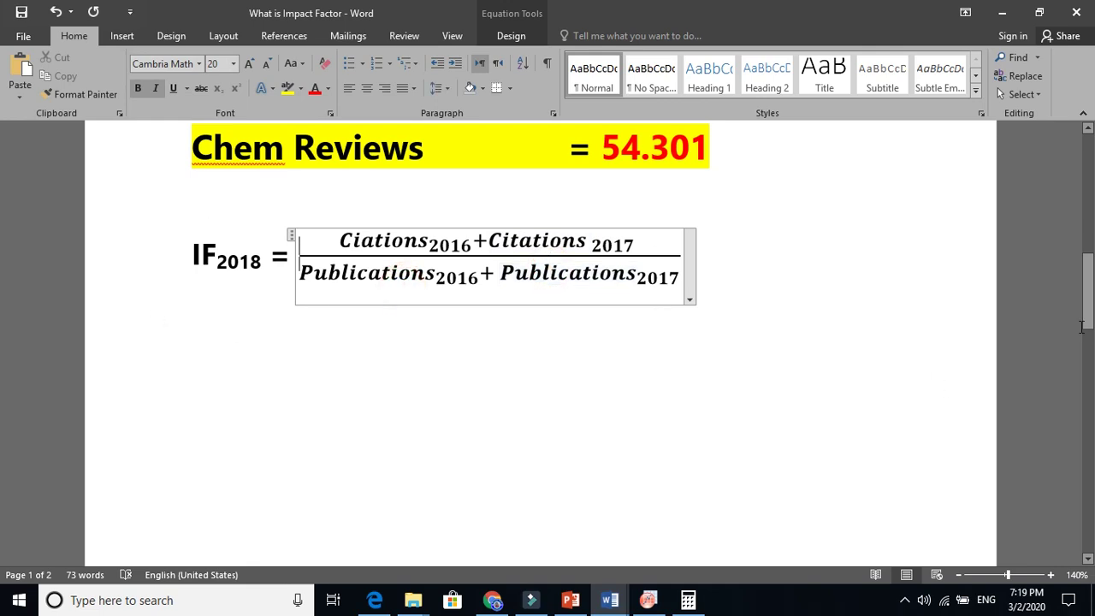
drag(1083, 323, 1082, 293)
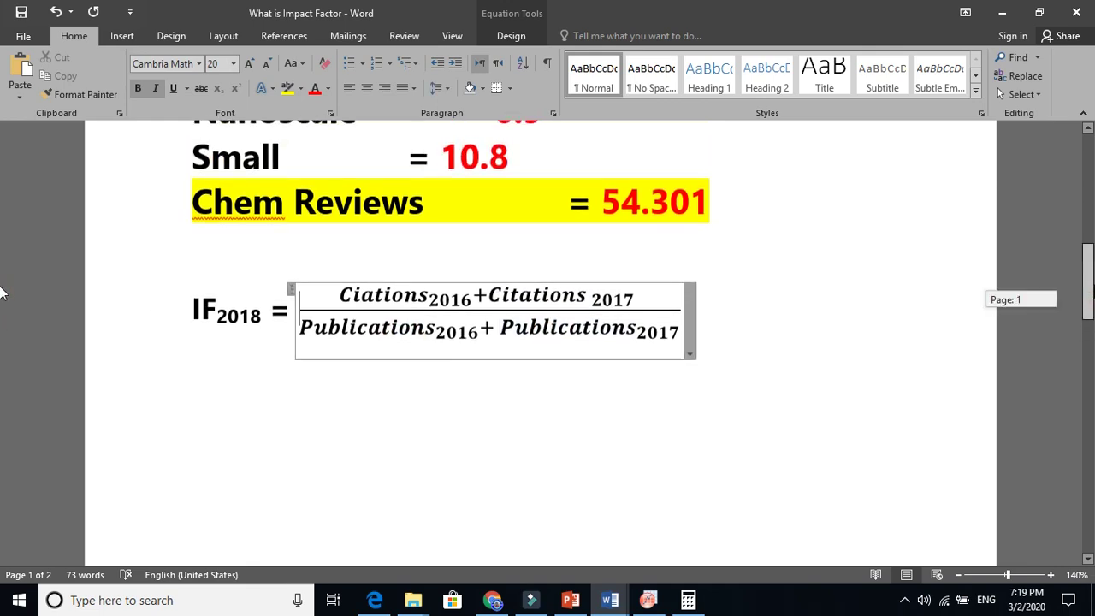
drag(0, 293, 0, 251)
double_click(516, 225)
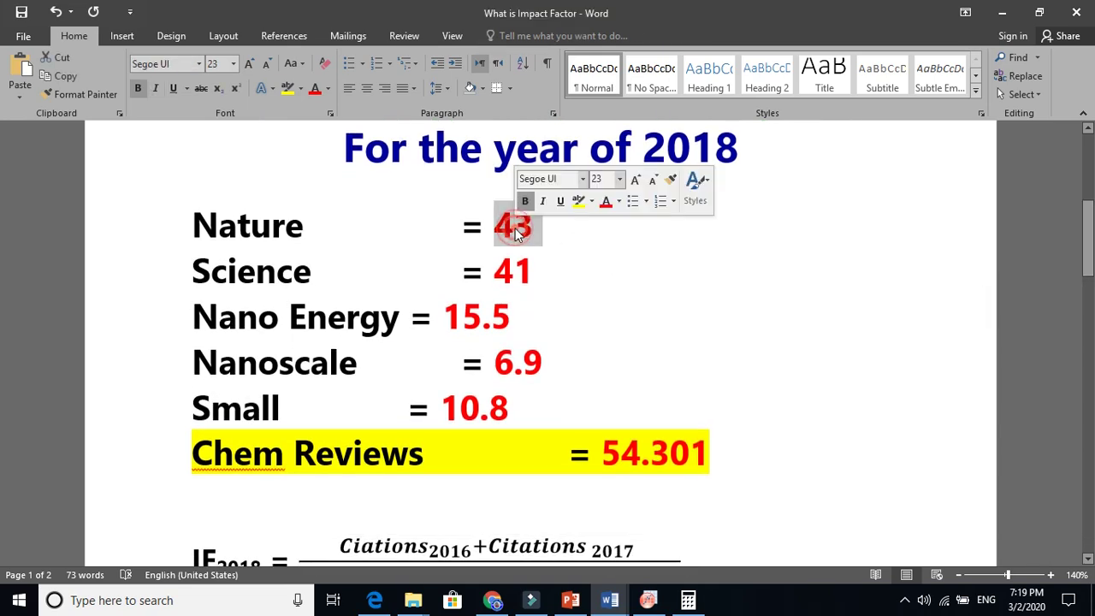
double_click(517, 257)
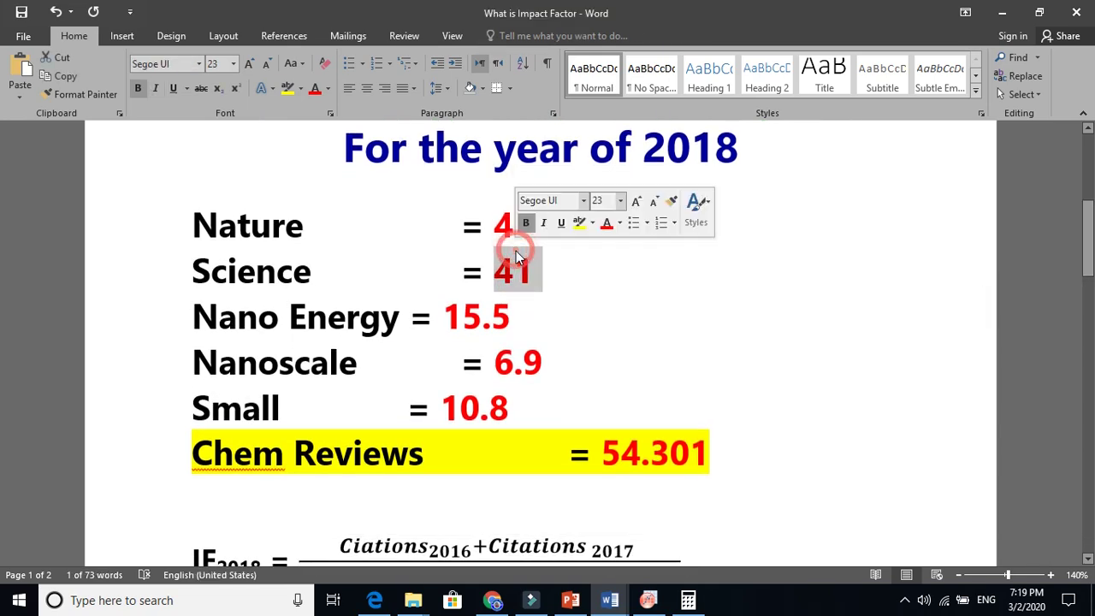
click(482, 316)
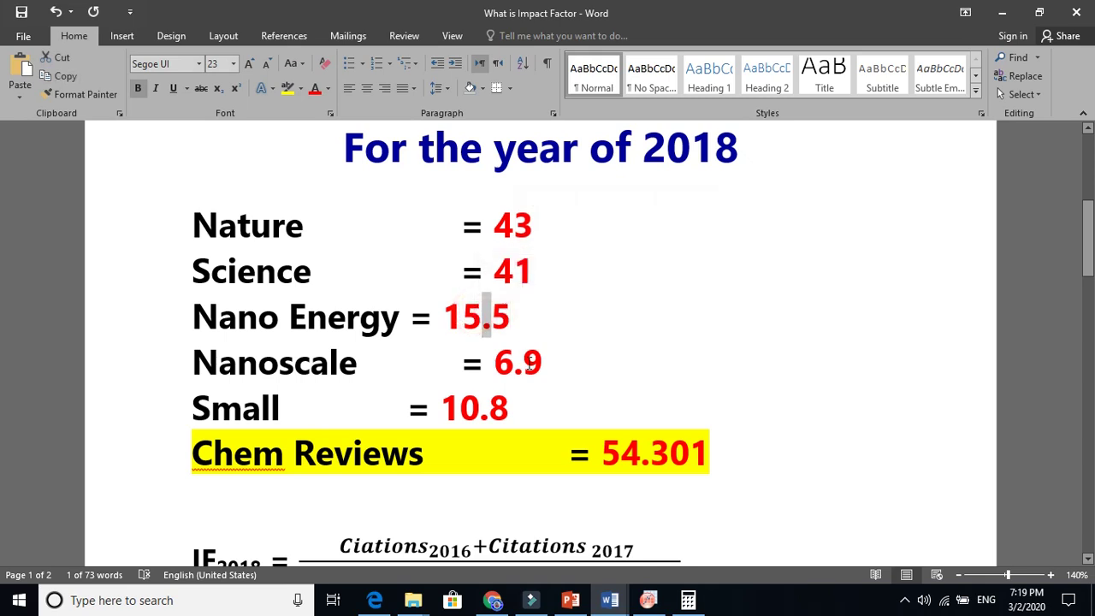
click(476, 402)
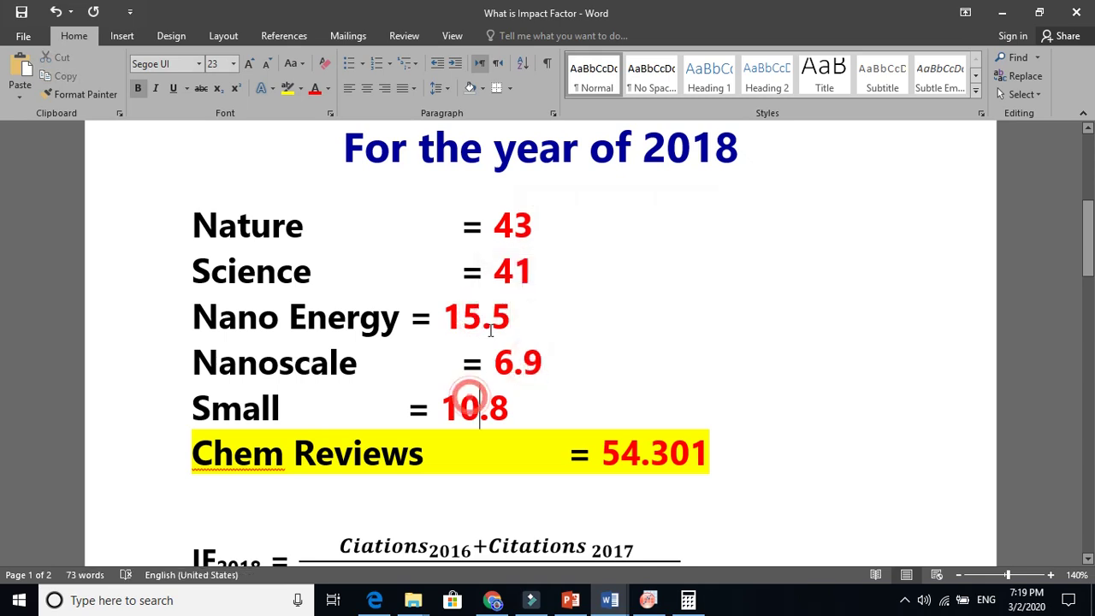
click(494, 225)
mouse_move(1088, 242)
mouse_down()
mouse_move(1091, 200)
mouse_move(1091, 279)
mouse_up()
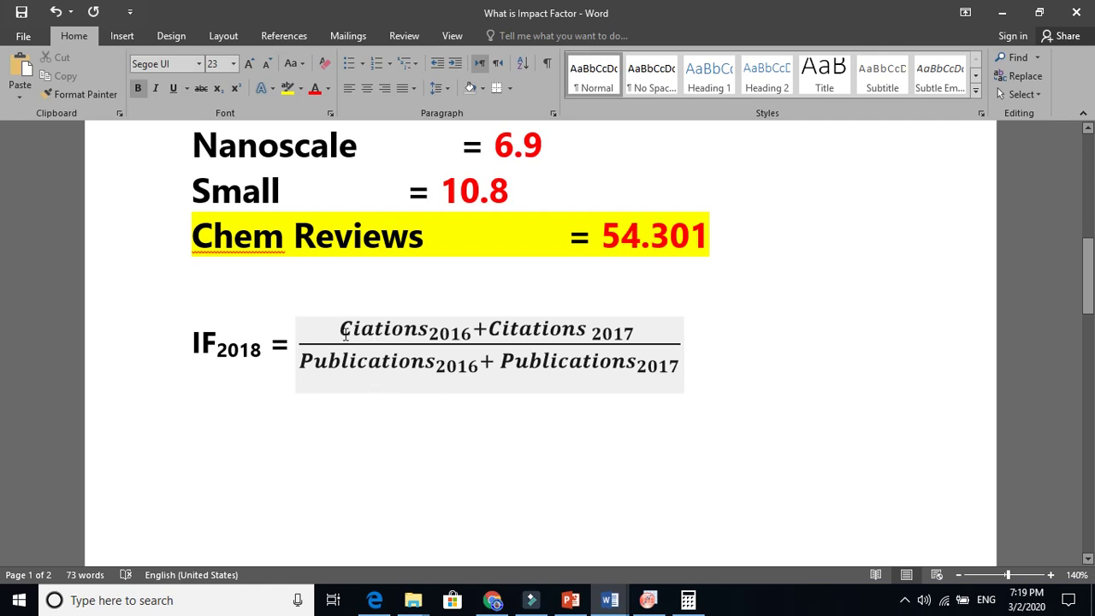
drag(205, 233, 431, 236)
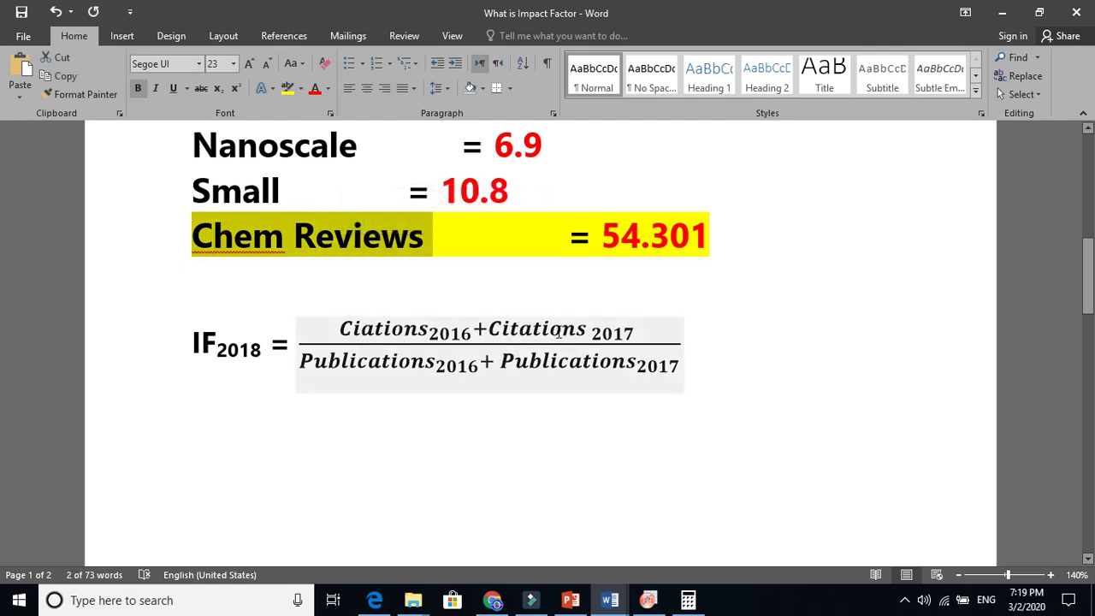
double_click(196, 351)
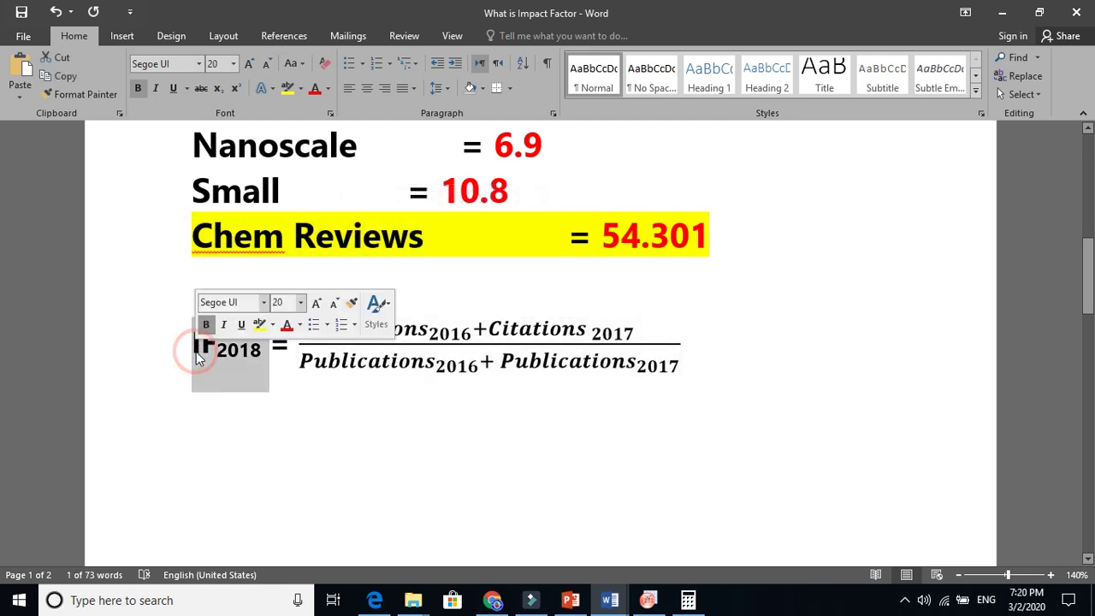
double_click(316, 360)
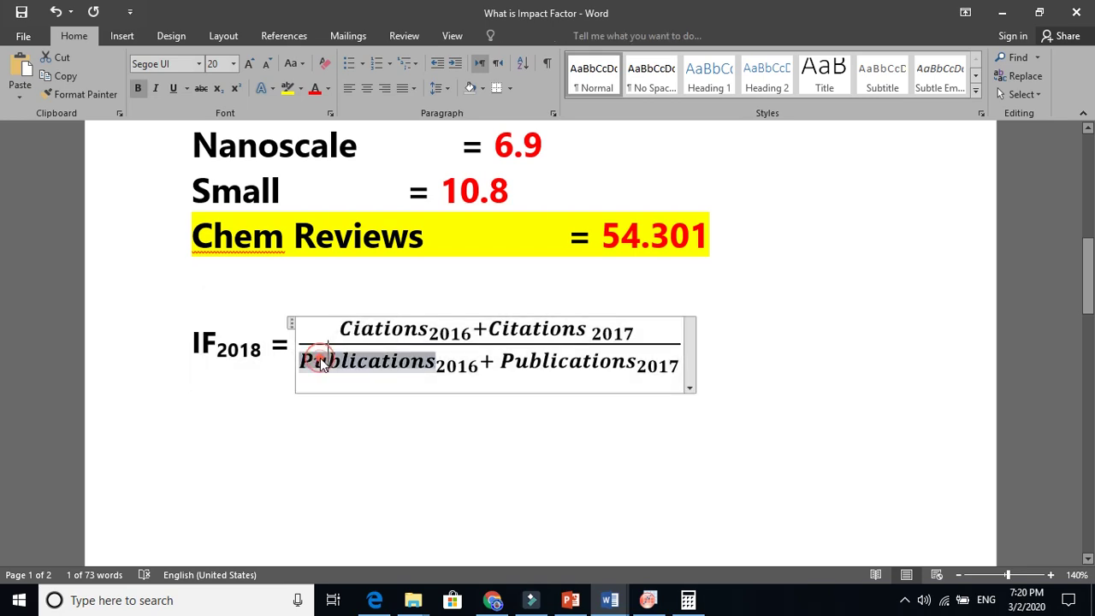
double_click(568, 362)
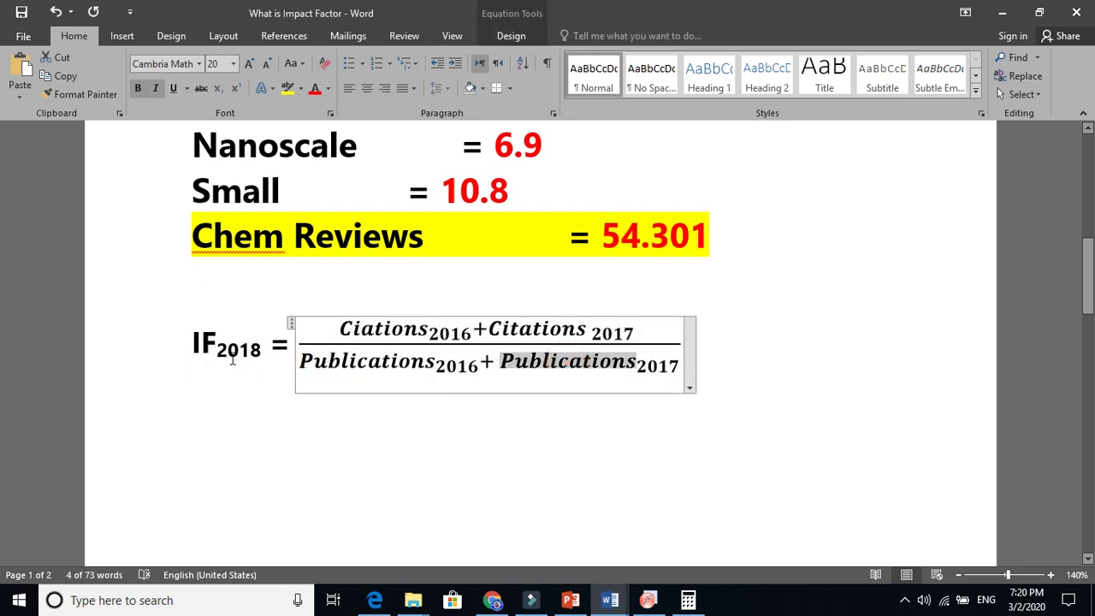
double_click(226, 345)
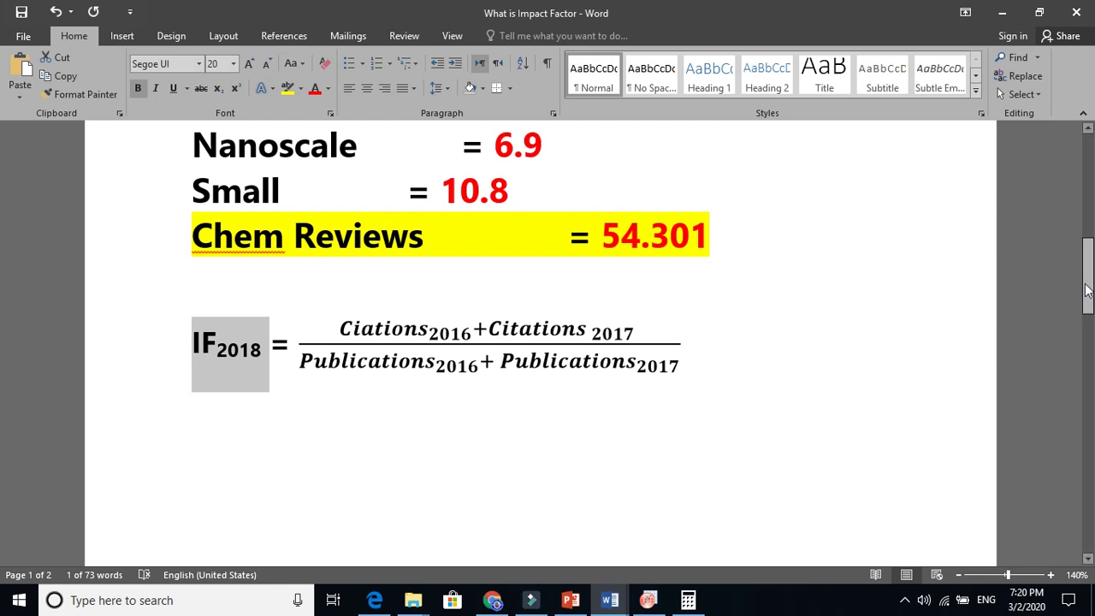
Scroll to the very top, showing the 'What is Impact Factor (IF)?' title.
click(1086, 289)
drag(1086, 289, 0, 193)
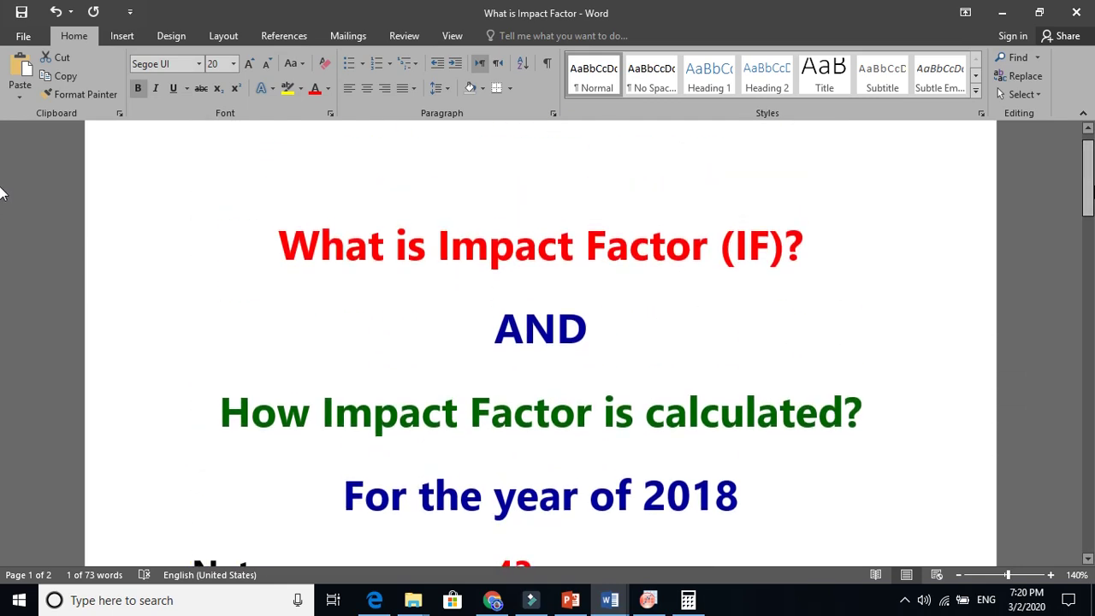